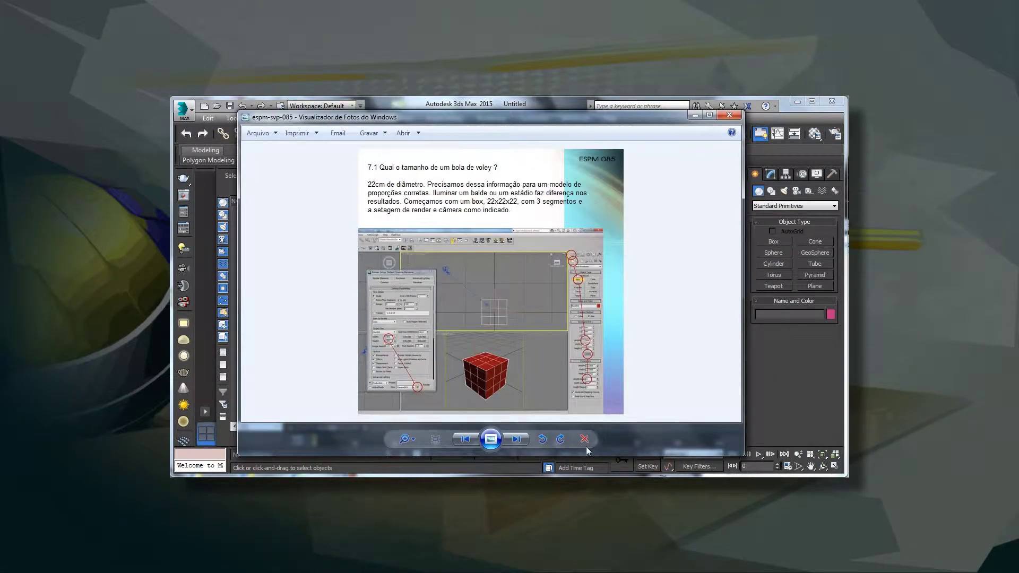
Page through tutorial slides ESPM 085 to 101, reaching the finished volleyball, then wrap around
{"action": "left_click", "coordinate": [516, 441]}
{"action": "left_click", "coordinate": [516, 440]}
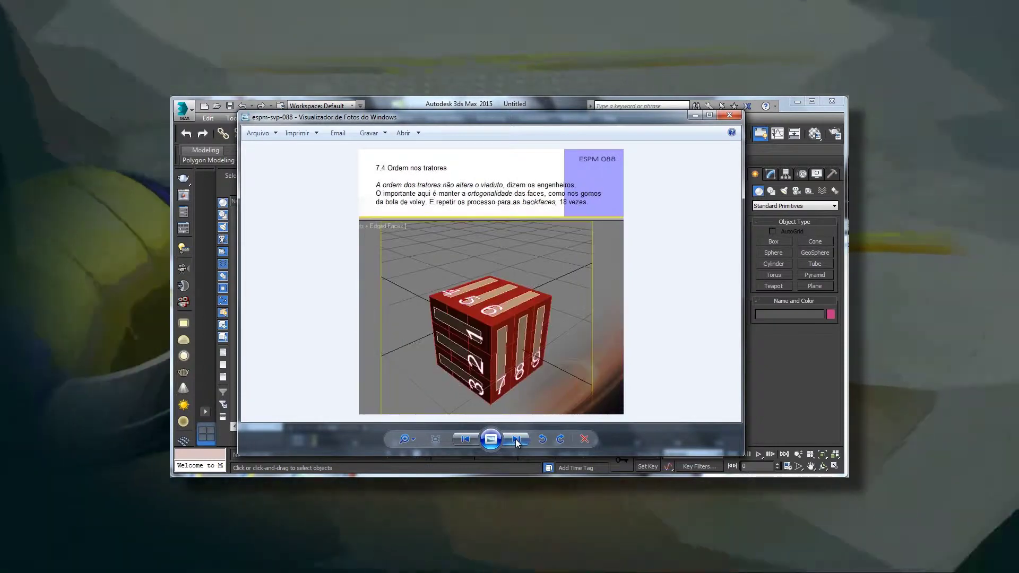
{"action": "left_click", "coordinate": [516, 440]}
{"action": "left_click", "coordinate": [515, 440]}
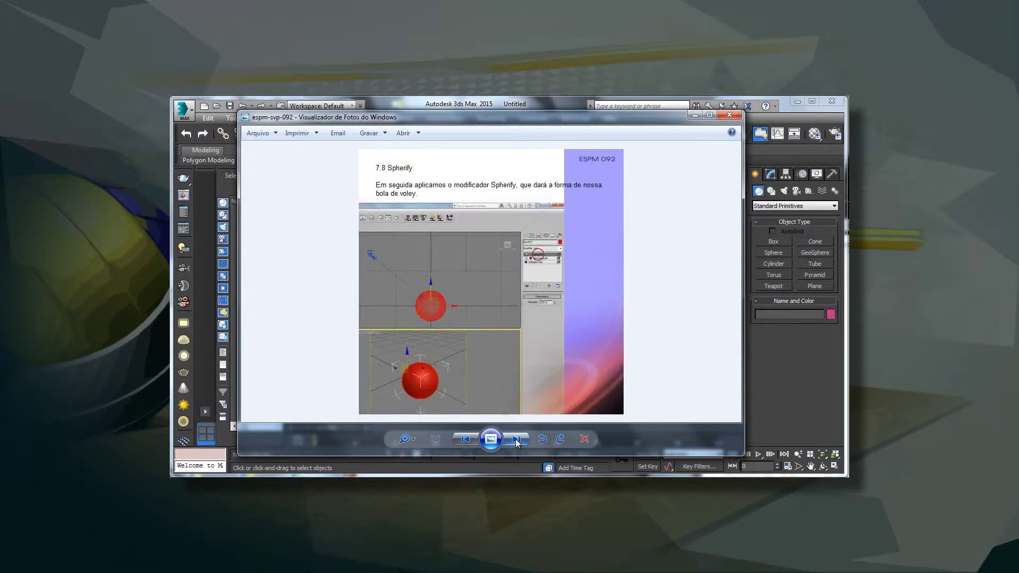
{"action": "left_click", "coordinate": [516, 440]}
{"action": "left_click", "coordinate": [515, 440]}
{"action": "left_click", "coordinate": [515, 440]}
{"action": "left_click", "coordinate": [515, 441]}
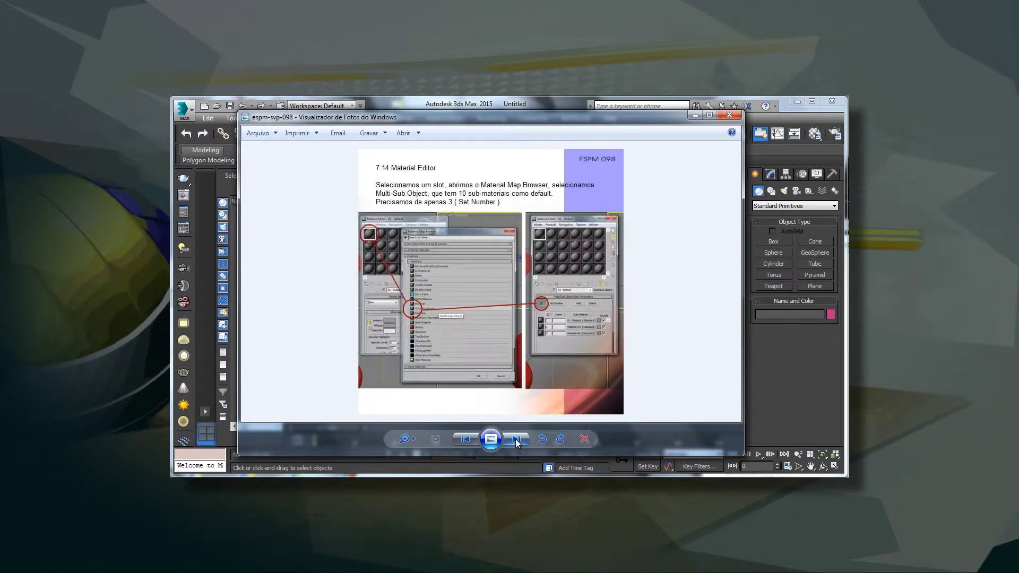
{"action": "left_click", "coordinate": [516, 442]}
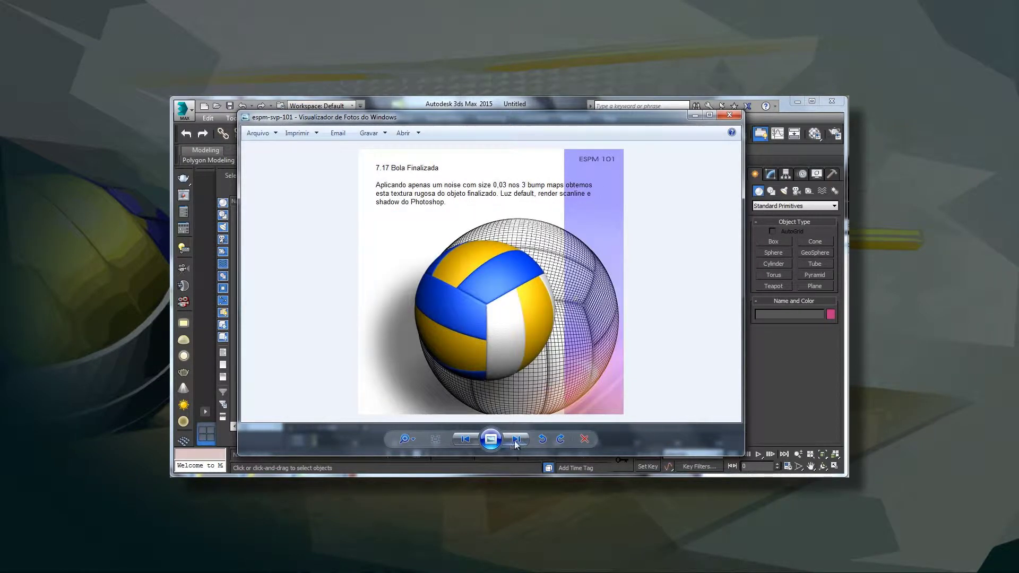
{"action": "left_click", "coordinate": [516, 440]}
Create Box001 as a 22 × 22 × 22 cube with 3 segments per side
{"action": "left_click", "coordinate": [556, 111]}
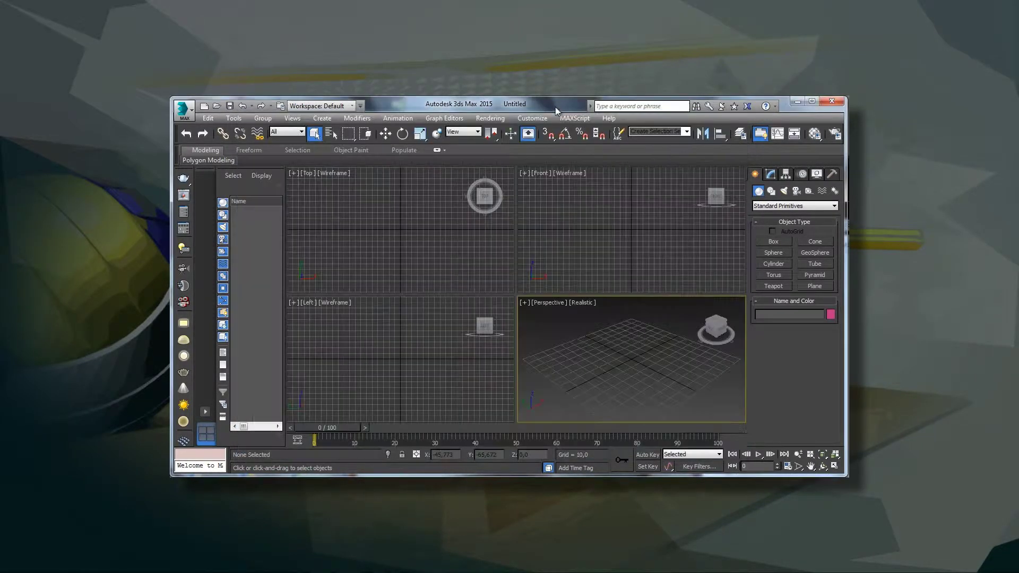
{"action": "left_click", "coordinate": [773, 241]}
{"action": "left_click_drag", "start_coordinate": [383, 218], "coordinate": [418, 252]}
{"action": "type", "text": "22"}
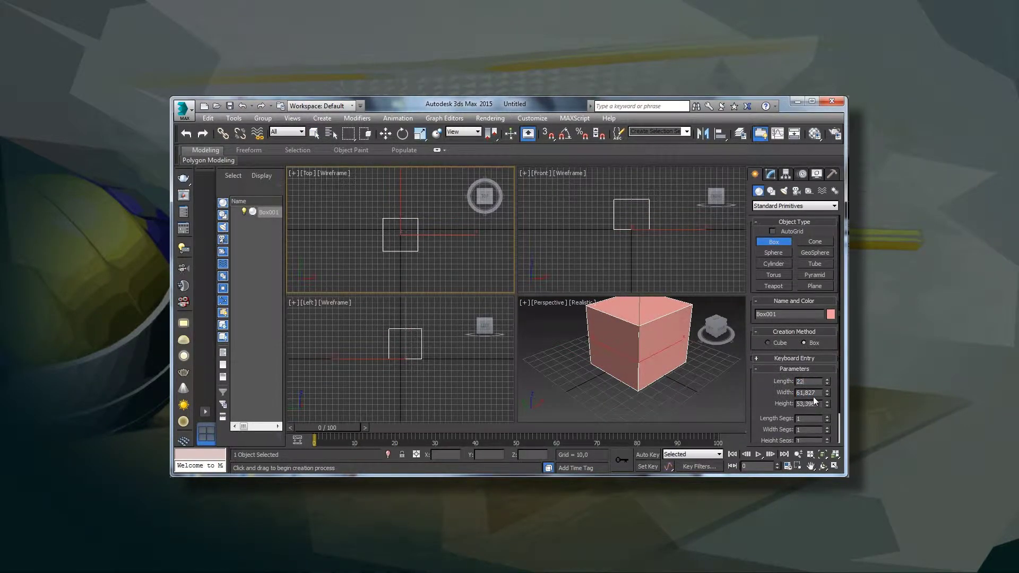
{"action": "key", "text": "Tab"}
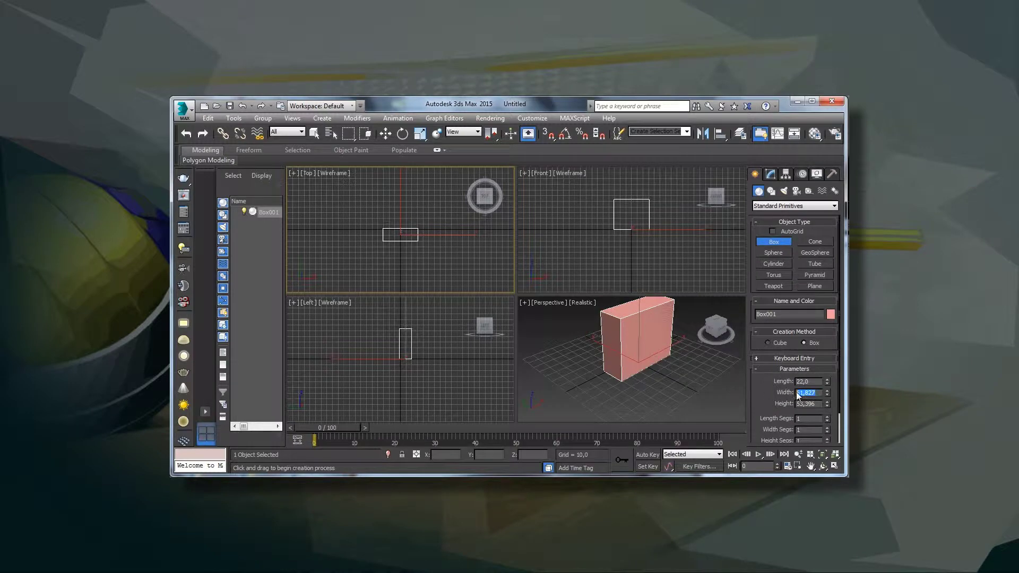
{"action": "type", "text": "22"}
{"action": "key", "text": "Tab"}
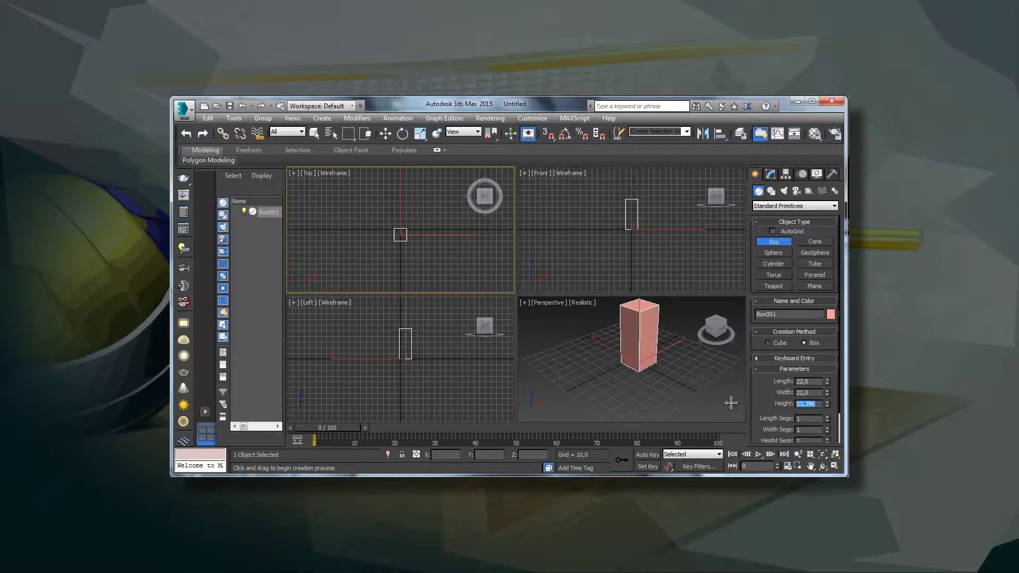
{"action": "type", "text": "22"}
{"action": "key", "text": "Return"}
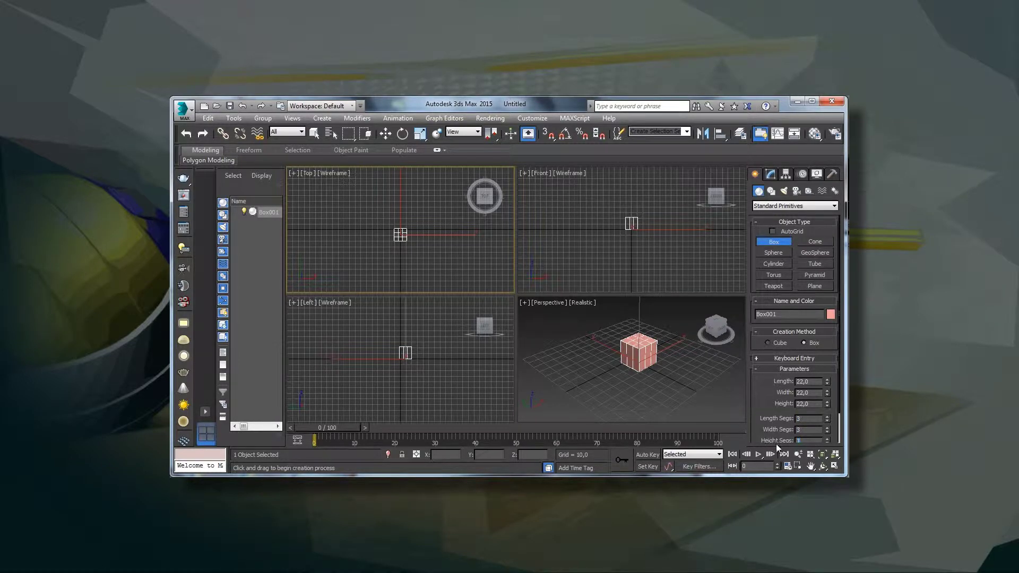
{"action": "type", "text": "3"}
{"action": "left_click_drag", "start_coordinate": [773, 442], "coordinate": [763, 346]}
Place Box001 at the world origin with X, Y and Z set to 0
{"action": "left_click", "coordinate": [788, 174]}
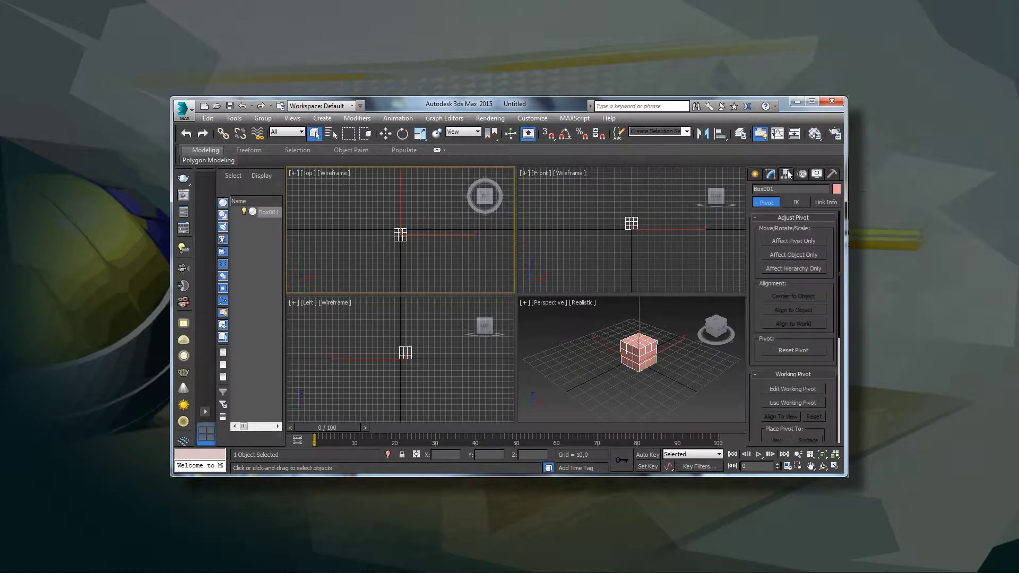
{"action": "left_click", "coordinate": [794, 241]}
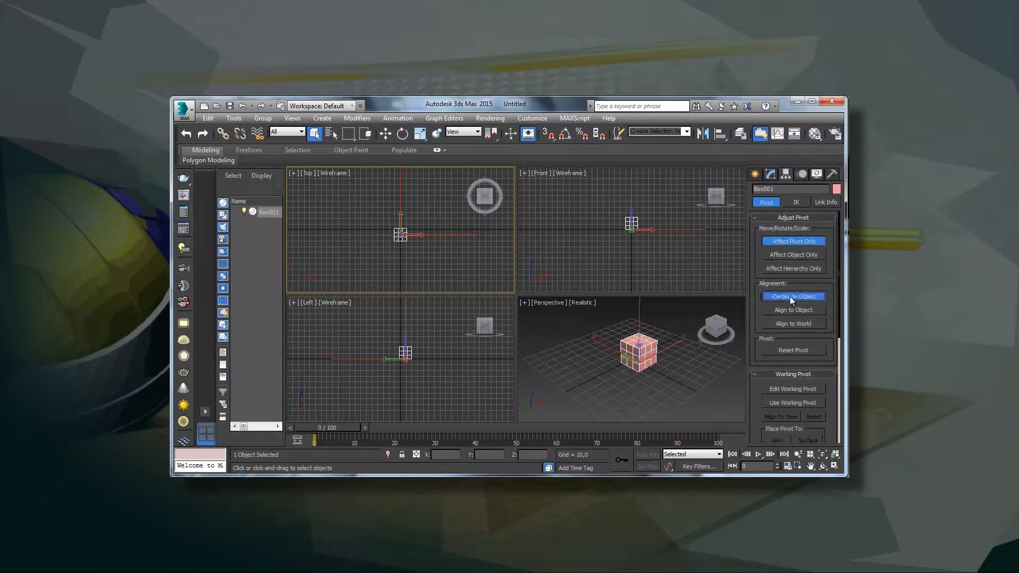
{"action": "left_click", "coordinate": [788, 241]}
{"action": "left_click", "coordinate": [386, 134]}
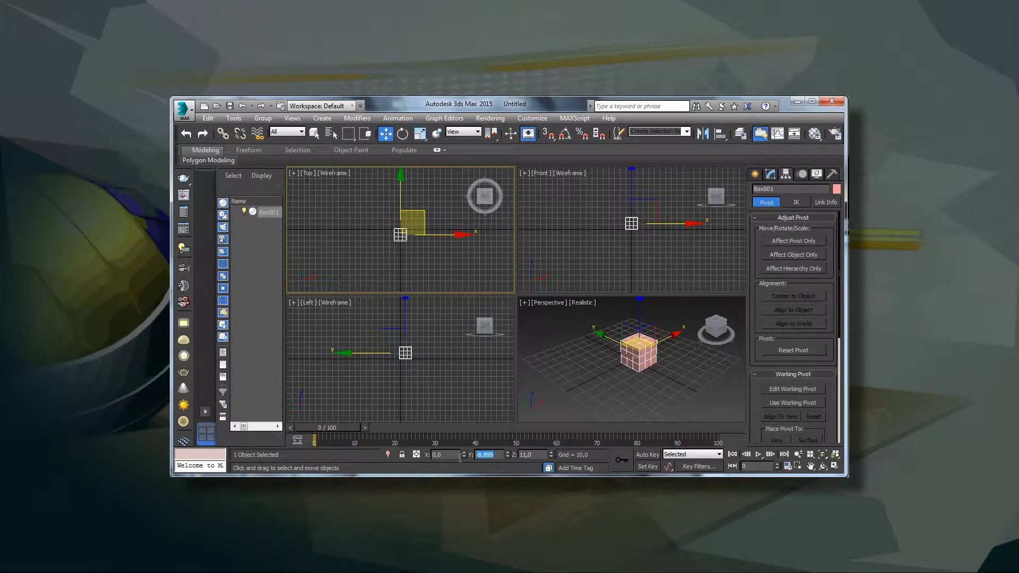
{"action": "type", "text": "0"}
{"action": "key", "text": "Tab"}
{"action": "key", "text": "Return"}
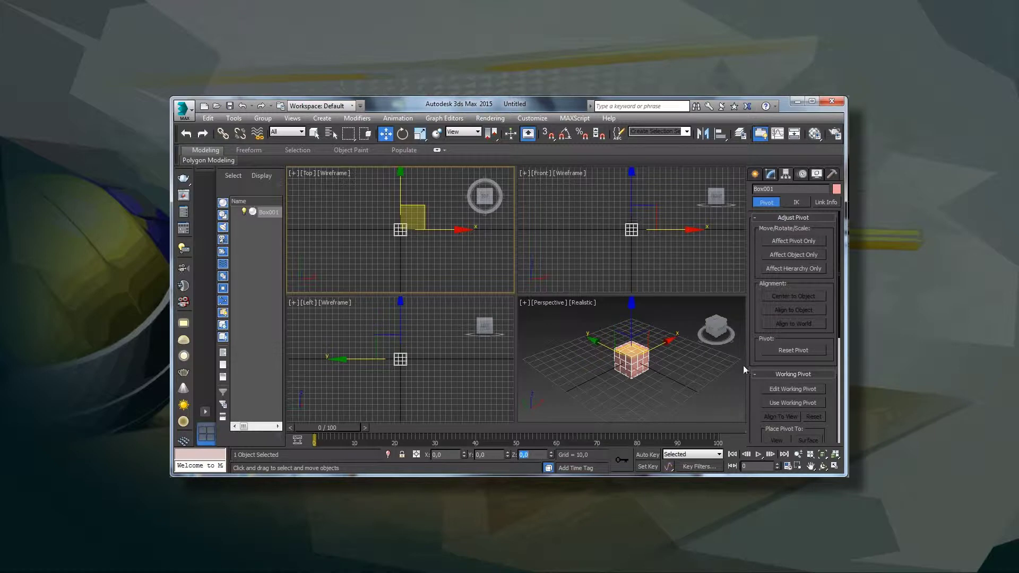
Zoom extents on the cube, convert it to an Editable Poly and enter Polygon mode
{"action": "left_click", "coordinate": [833, 455]}
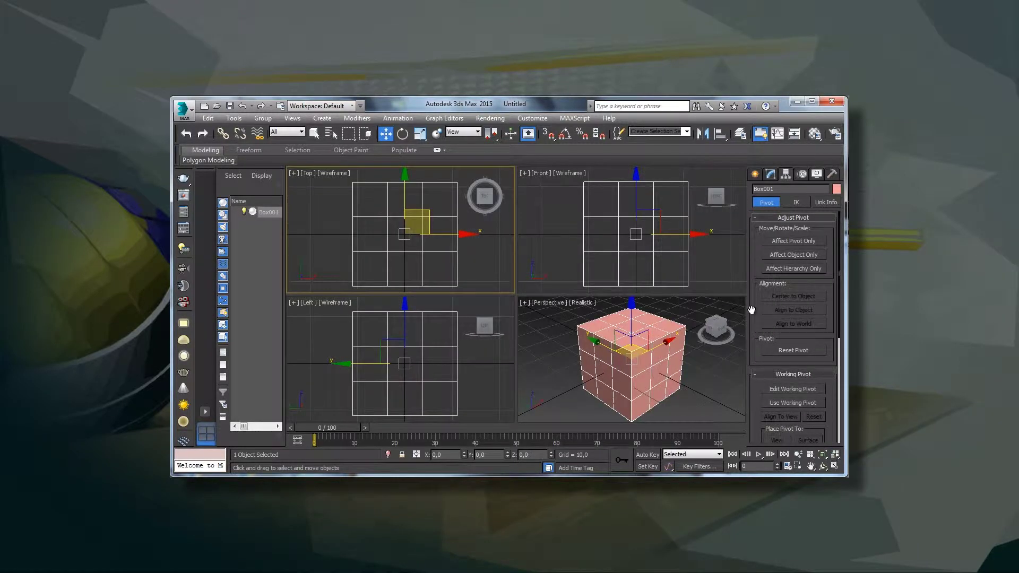
{"action": "right_click", "coordinate": [654, 342]}
{"action": "mouse_move", "coordinate": [676, 447]}
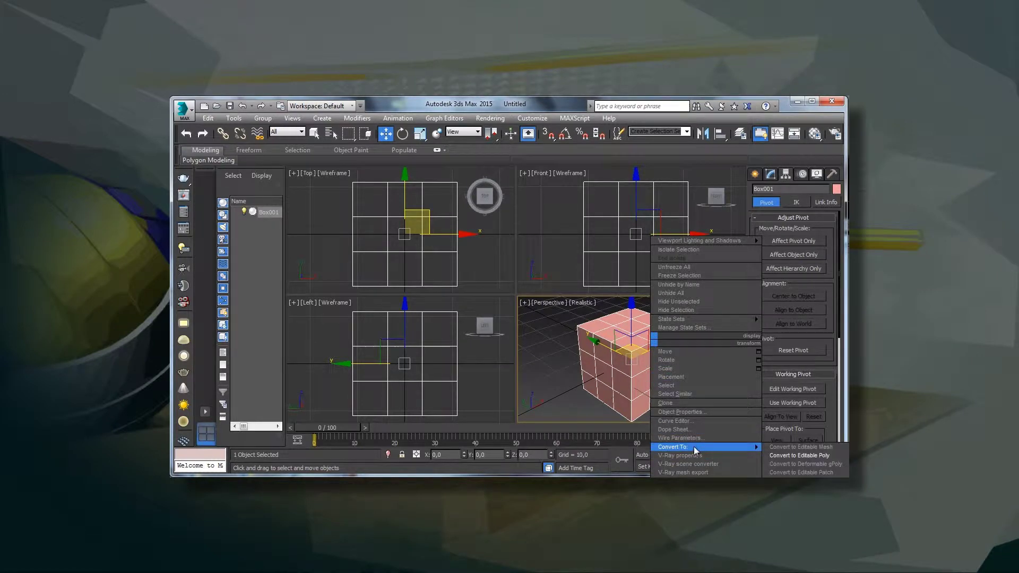
{"action": "left_click", "coordinate": [799, 455]}
{"action": "left_click", "coordinate": [806, 323]}
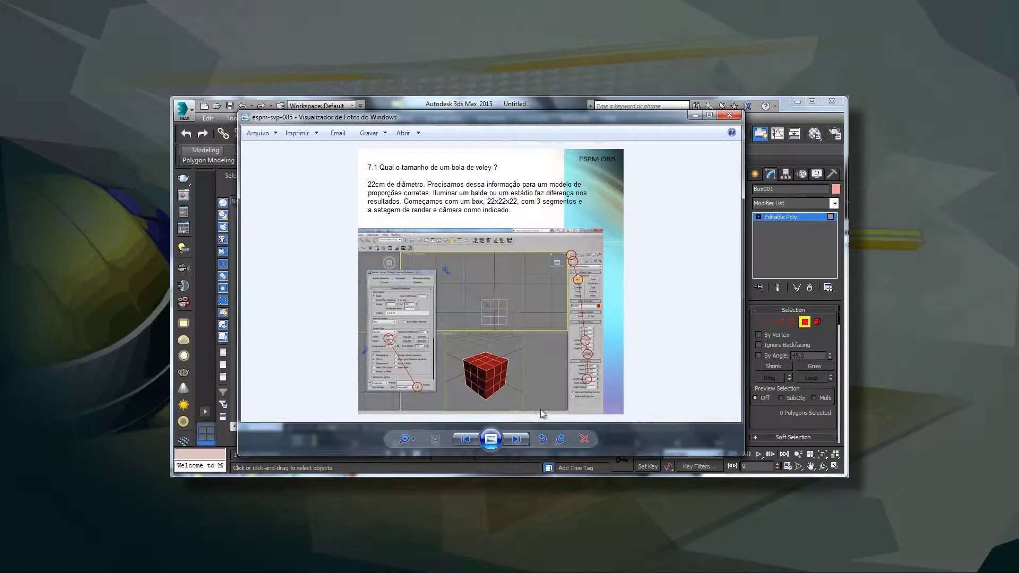
Check the next reference slides, then select a row of three polygons on one face
{"action": "left_click", "coordinate": [519, 443]}
{"action": "left_click", "coordinate": [516, 442]}
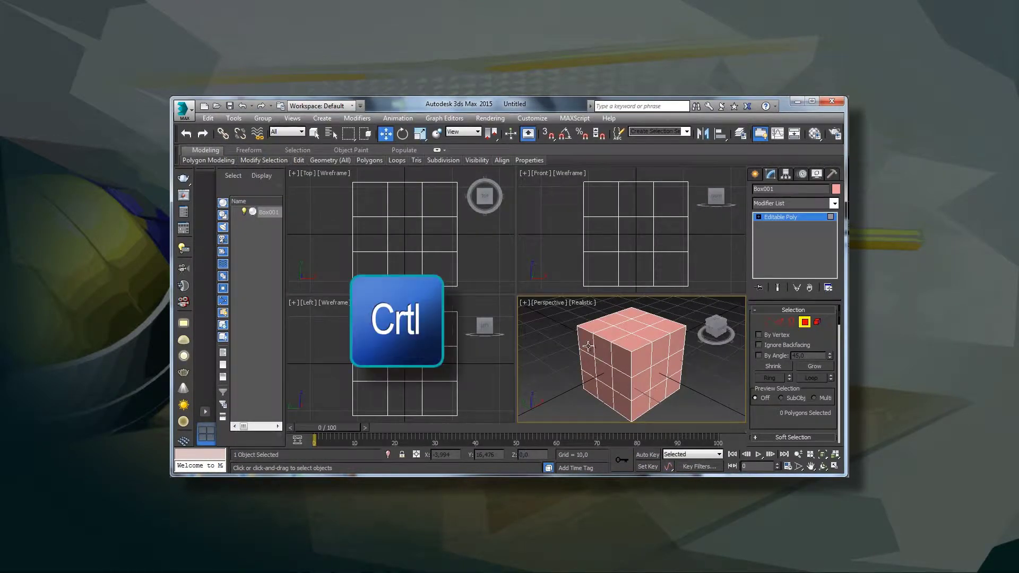
{"action": "left_click", "coordinate": [597, 333], "text": "ctrl"}
{"action": "left_click", "coordinate": [592, 350], "text": "ctrl"}
{"action": "left_click", "coordinate": [622, 364], "text": "ctrl"}
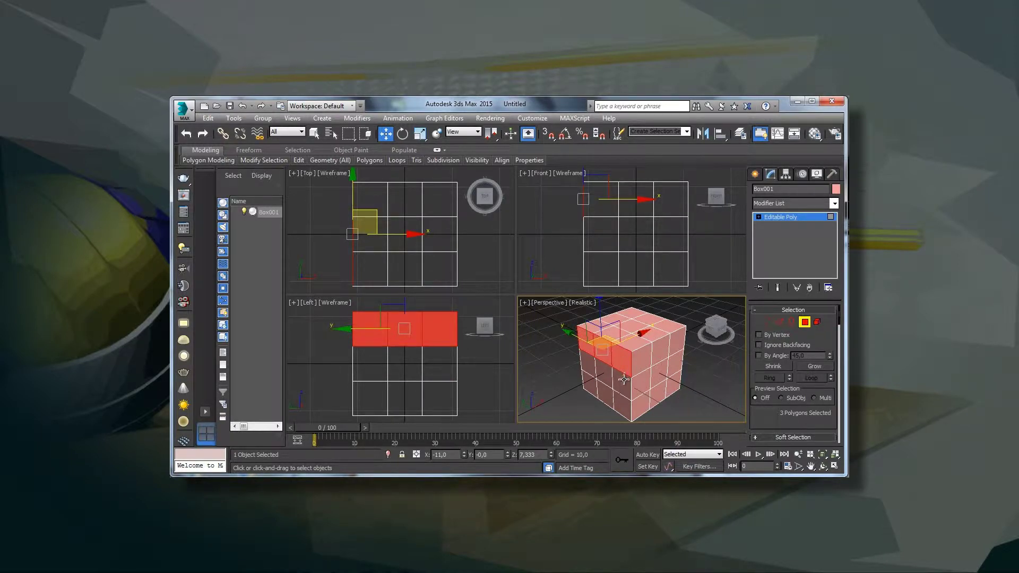
Detach the first face's top, middle and bottom rows as separate elements
{"action": "scroll", "coordinate": [793, 422], "scroll_direction": "down", "scroll_amount": 3}
{"action": "scroll", "coordinate": [793, 422], "scroll_direction": "down", "scroll_amount": 3}
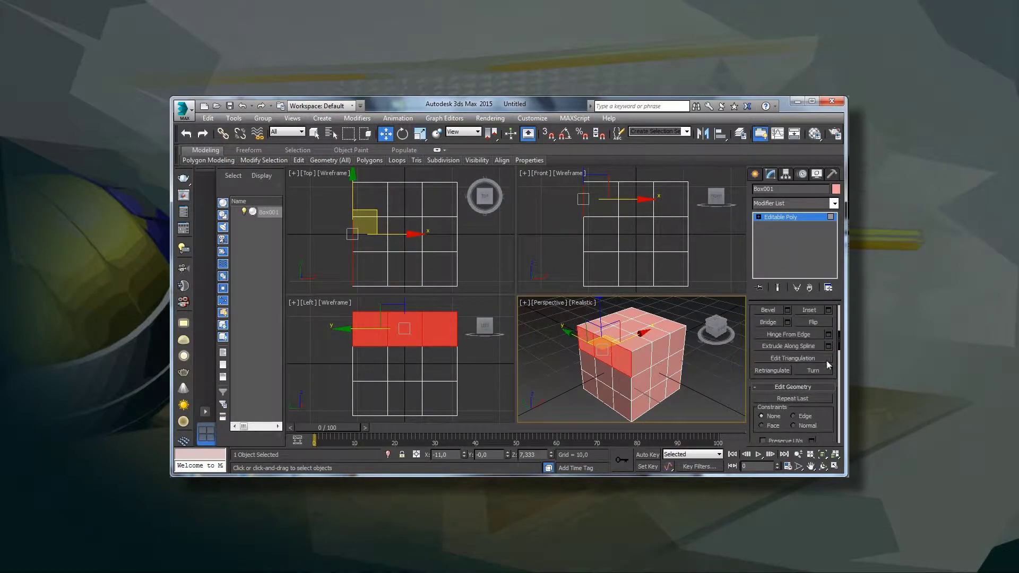
{"action": "scroll", "coordinate": [824, 423], "scroll_direction": "down", "scroll_amount": 3}
{"action": "left_click", "coordinate": [813, 361]}
{"action": "left_click", "coordinate": [463, 294]}
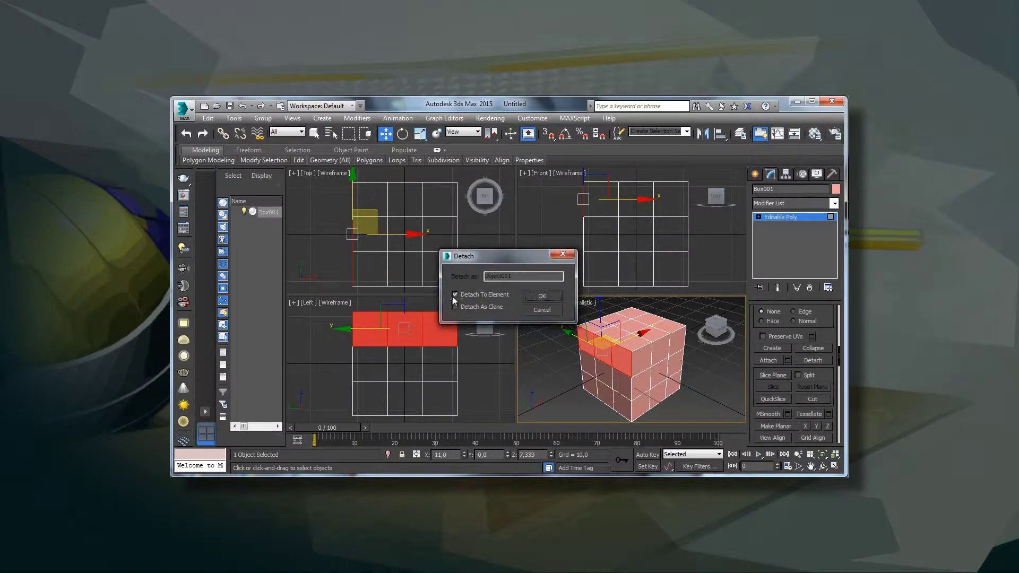
{"action": "left_click", "coordinate": [541, 296]}
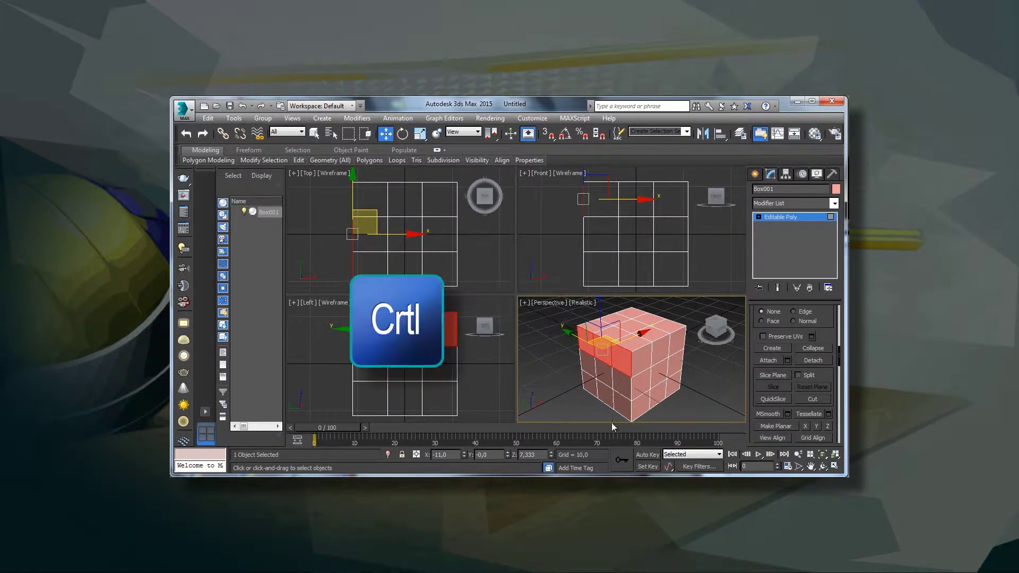
{"action": "left_click", "coordinate": [588, 364], "text": "ctrl"}
{"action": "left_click", "coordinate": [813, 360]}
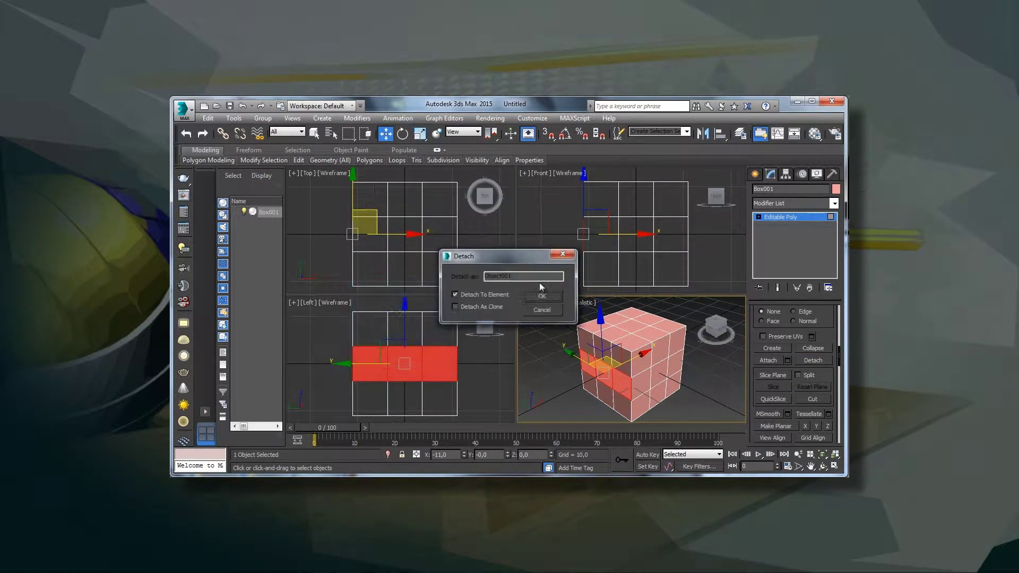
{"action": "left_click", "coordinate": [541, 296]}
{"action": "left_click_drag", "start_coordinate": [626, 372], "coordinate": [663, 404]}
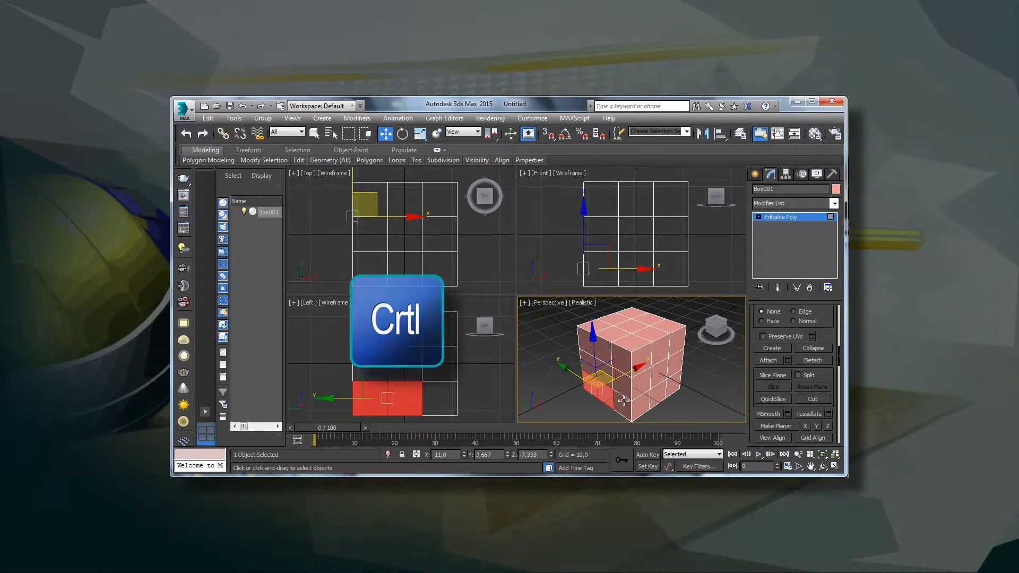
{"action": "left_click", "coordinate": [813, 361]}
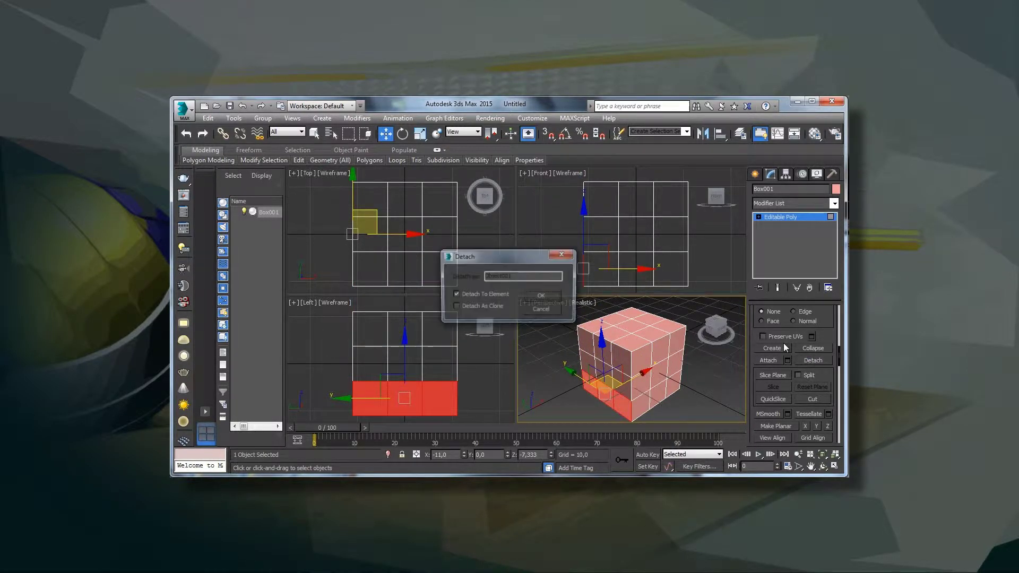
{"action": "left_click", "coordinate": [541, 297]}
Orbit to the next side and detach its top, middle and bottom rows as elements
{"action": "left_click_drag", "start_coordinate": [715, 328], "coordinate": [694, 375]}
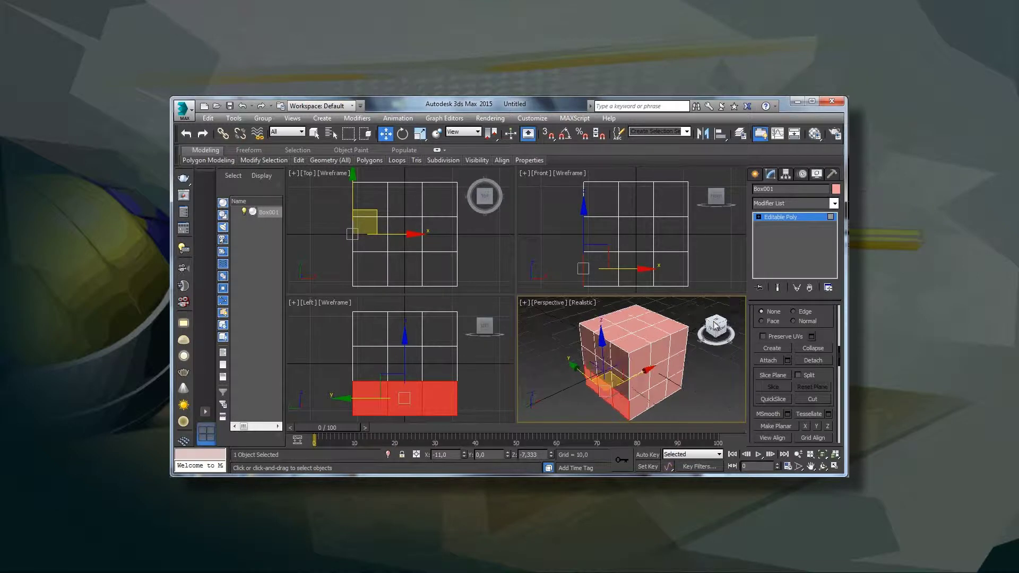
{"action": "left_click", "coordinate": [728, 359]}
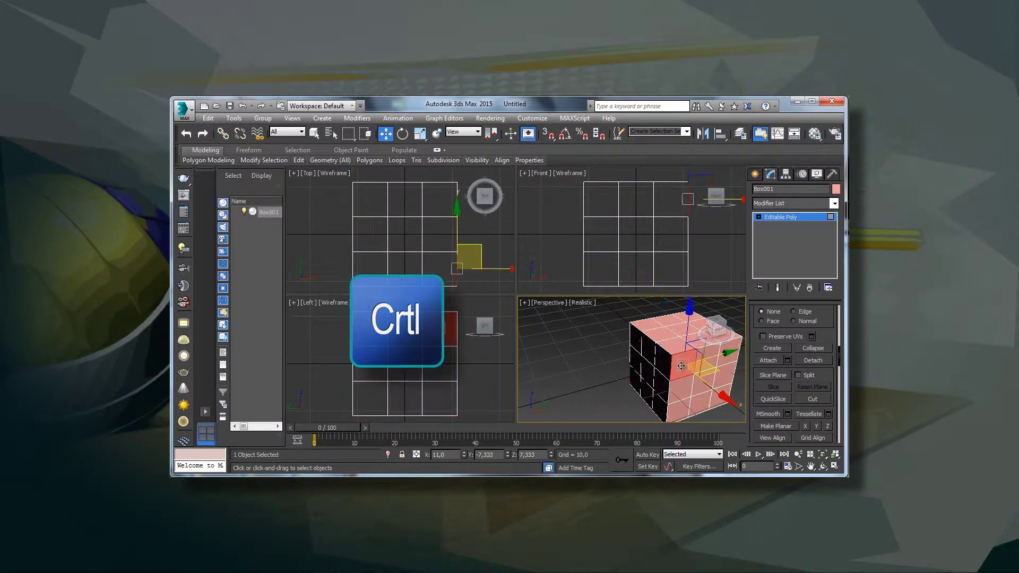
{"action": "left_click", "coordinate": [815, 361]}
{"action": "left_click", "coordinate": [542, 299]}
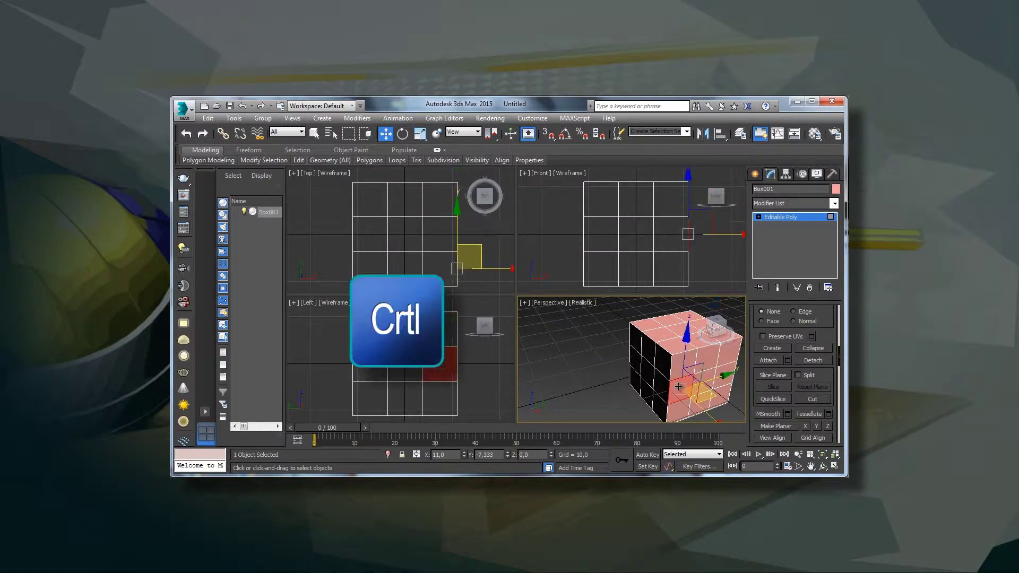
{"action": "left_click", "coordinate": [725, 379], "text": "ctrl"}
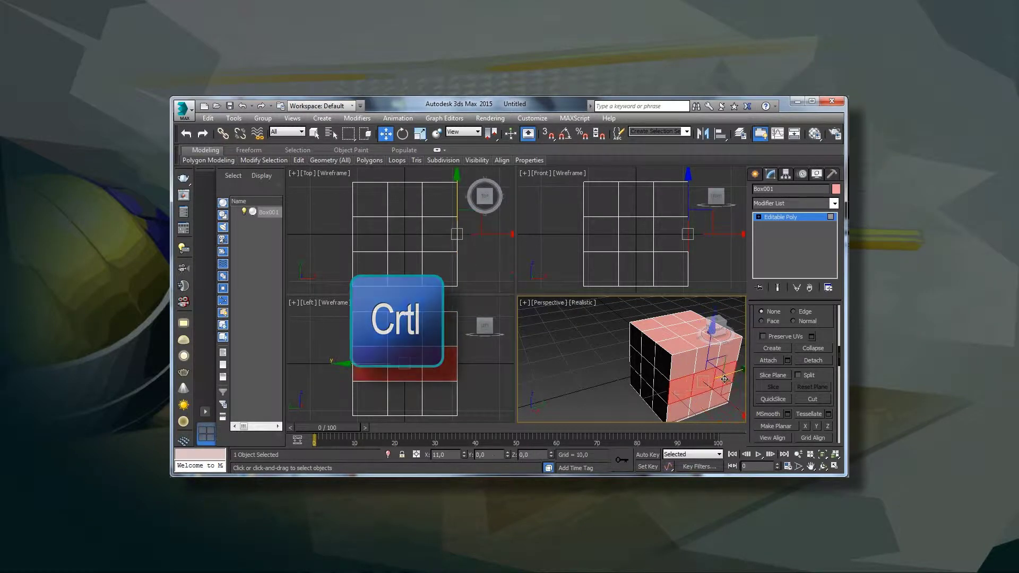
{"action": "left_click", "coordinate": [814, 361]}
{"action": "left_click", "coordinate": [531, 297]}
{"action": "left_click", "coordinate": [677, 411], "text": "ctrl"}
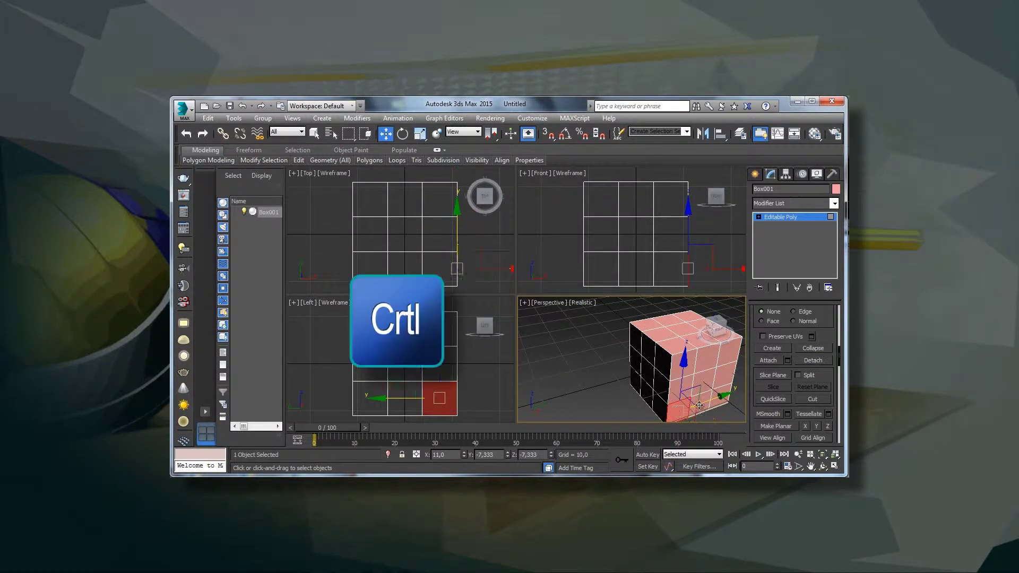
{"action": "left_click", "coordinate": [813, 363]}
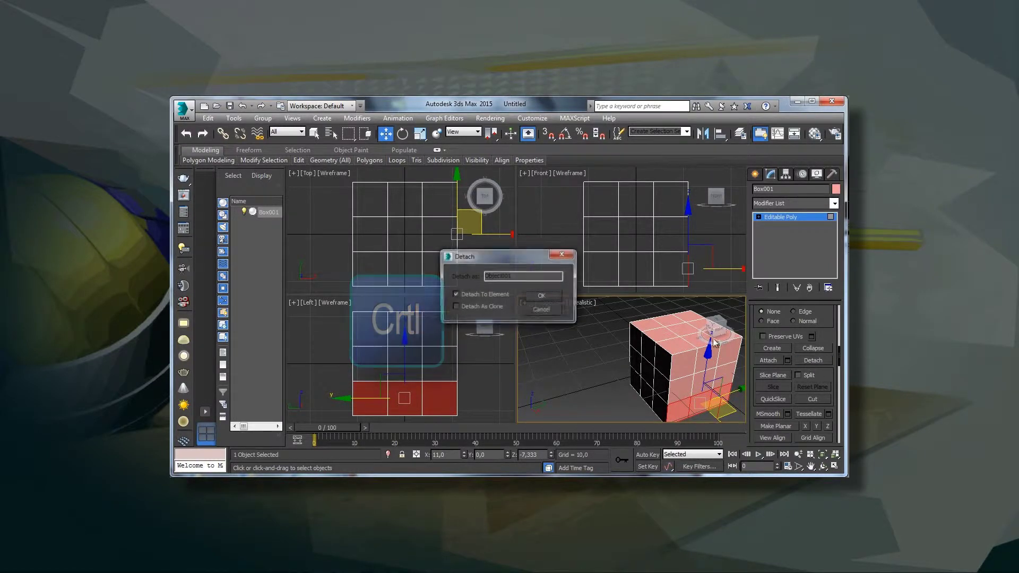
{"action": "left_click", "coordinate": [540, 294]}
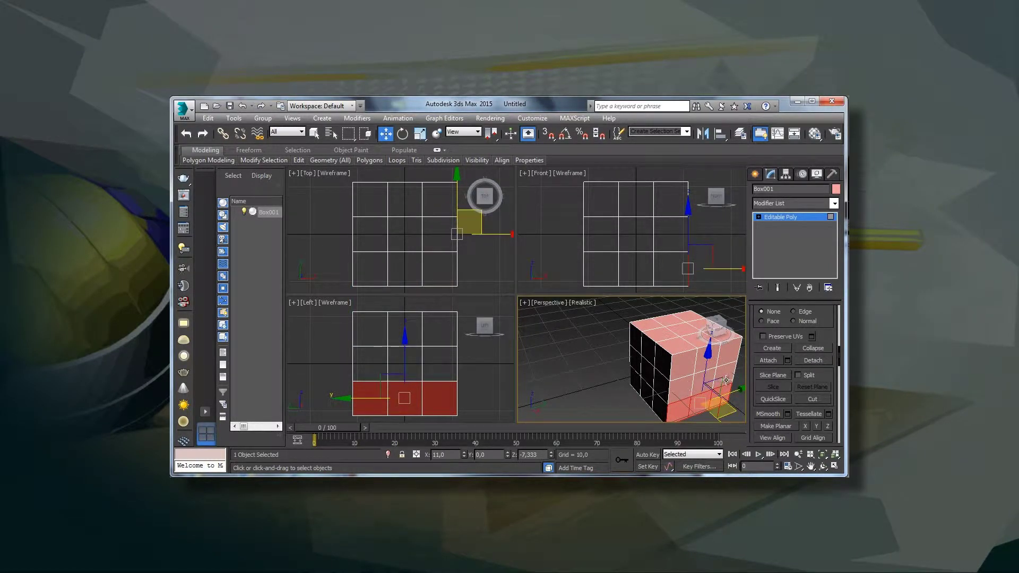
Detach the front row of the box's top face as an element
{"action": "left_click", "coordinate": [642, 325], "text": "ctrl"}
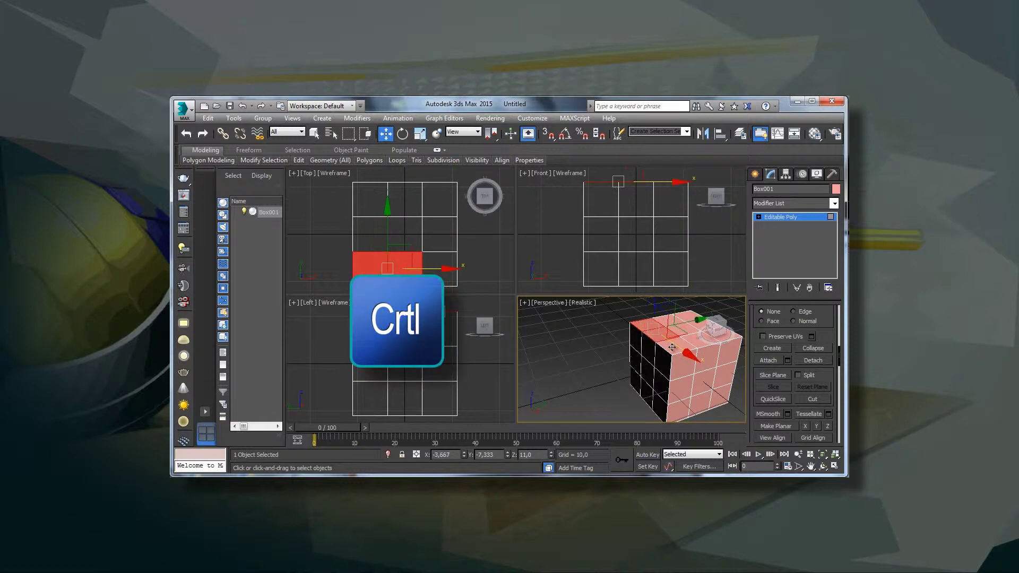
{"action": "left_click", "coordinate": [679, 343], "text": "ctrl"}
{"action": "left_click", "coordinate": [813, 360]}
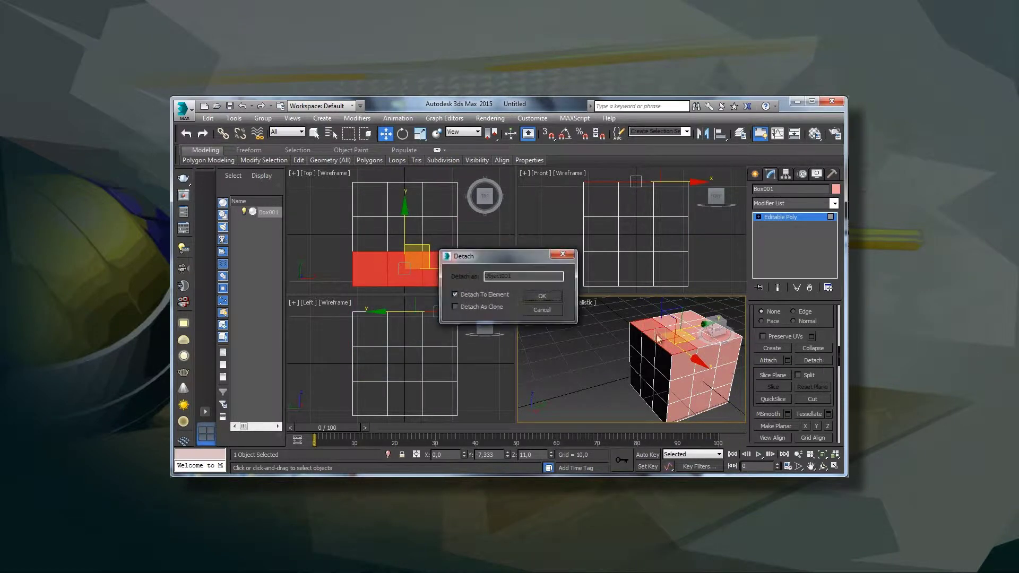
{"action": "left_click", "coordinate": [541, 292]}
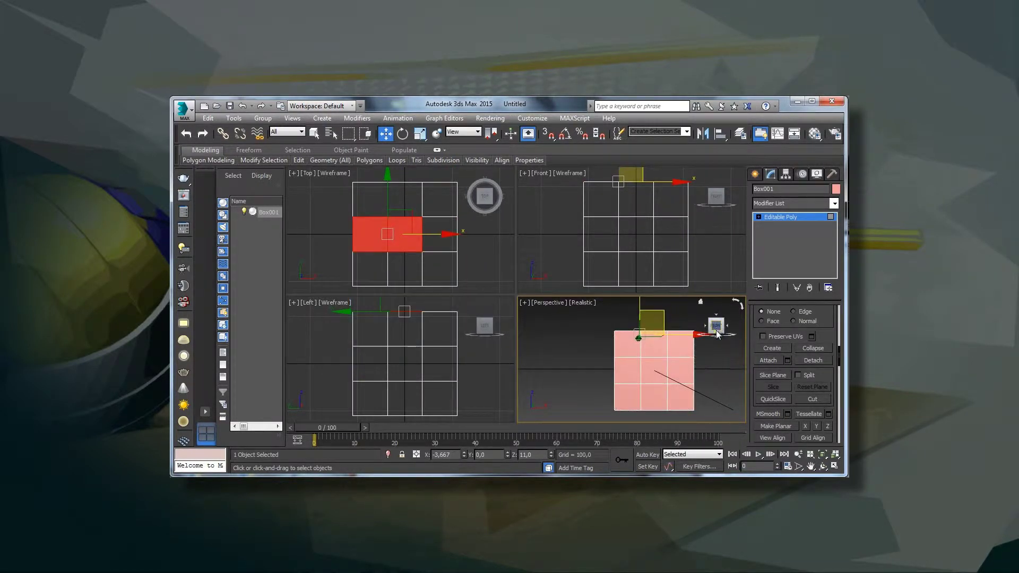
Maximize the perspective view and detach the top face's middle and right strips
{"action": "key", "text": "alt+w"}
{"action": "left_click_drag", "start_coordinate": [714, 197], "coordinate": [673, 230]}
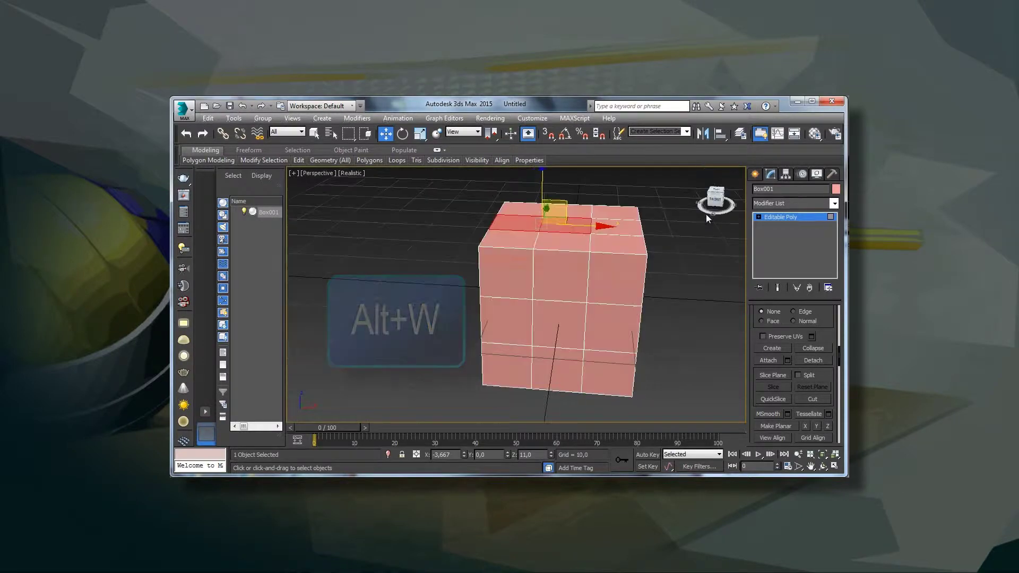
{"action": "left_click", "coordinate": [584, 228], "text": "ctrl"}
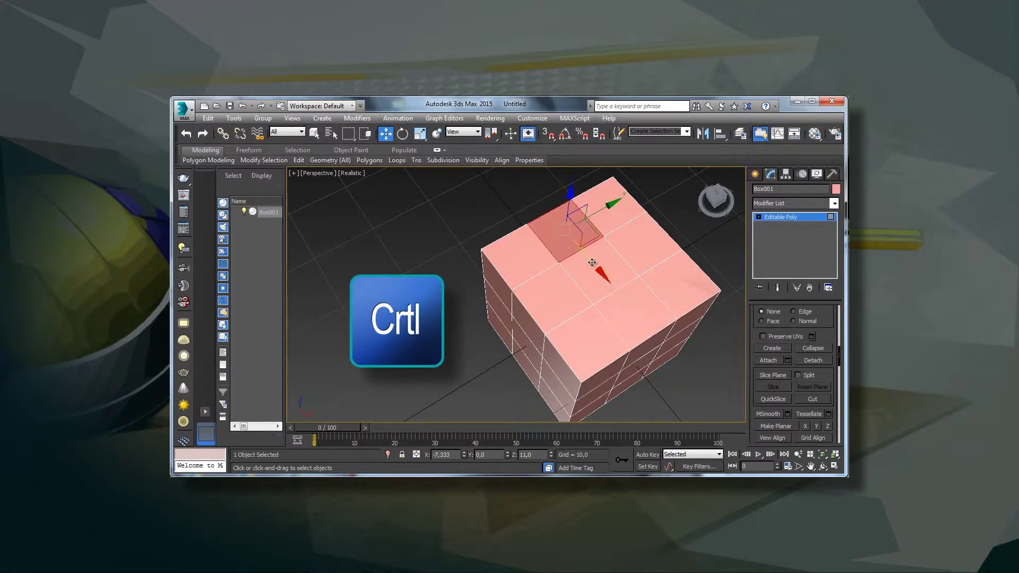
{"action": "left_click", "coordinate": [600, 269], "text": "ctrl"}
{"action": "left_click", "coordinate": [635, 313], "text": "ctrl"}
{"action": "left_click", "coordinate": [813, 361]}
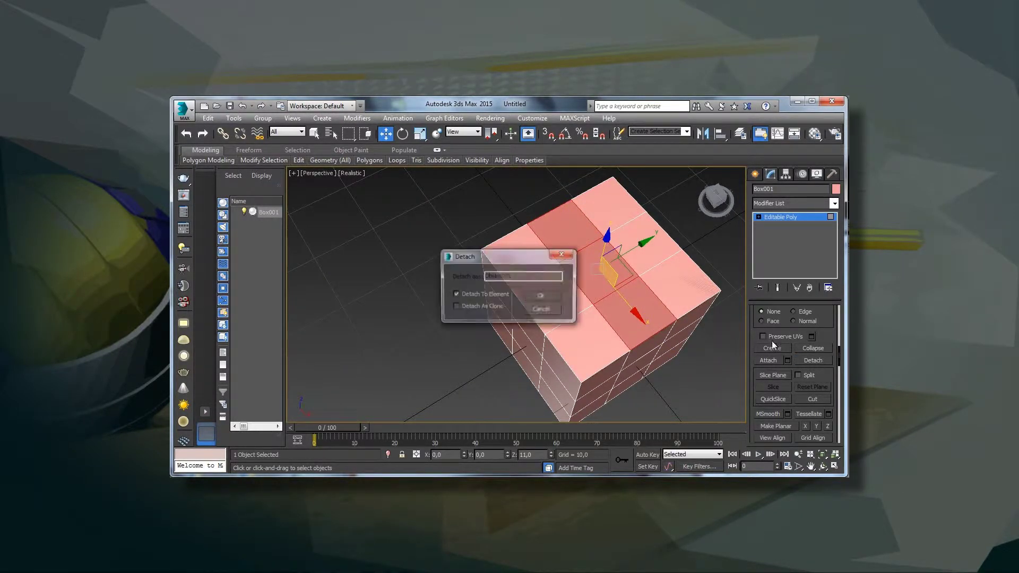
{"action": "left_click", "coordinate": [539, 298]}
{"action": "left_click", "coordinate": [607, 211]}
{"action": "left_click", "coordinate": [641, 249], "text": "ctrl"}
{"action": "left_click", "coordinate": [678, 286], "text": "ctrl"}
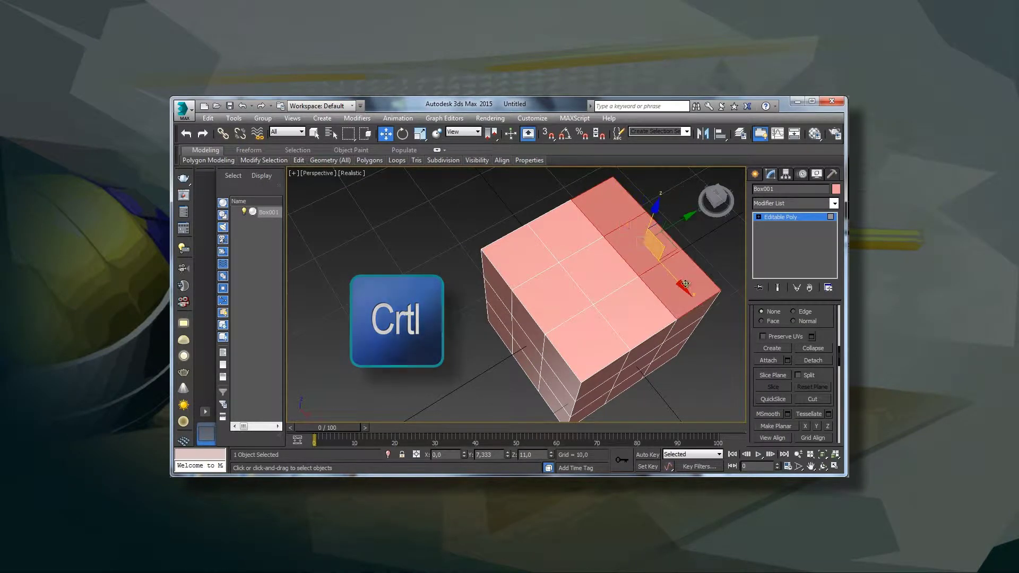
{"action": "left_click", "coordinate": [813, 361]}
{"action": "left_click", "coordinate": [539, 298]}
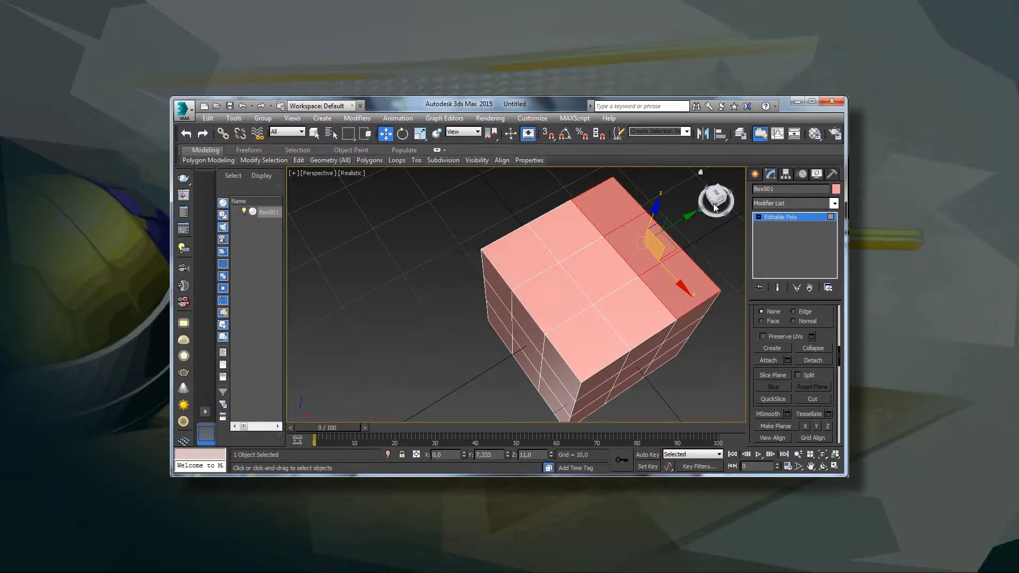
Orbit to another face and detach its right and middle columns as elements
{"action": "left_click_drag", "start_coordinate": [719, 207], "coordinate": [717, 196]}
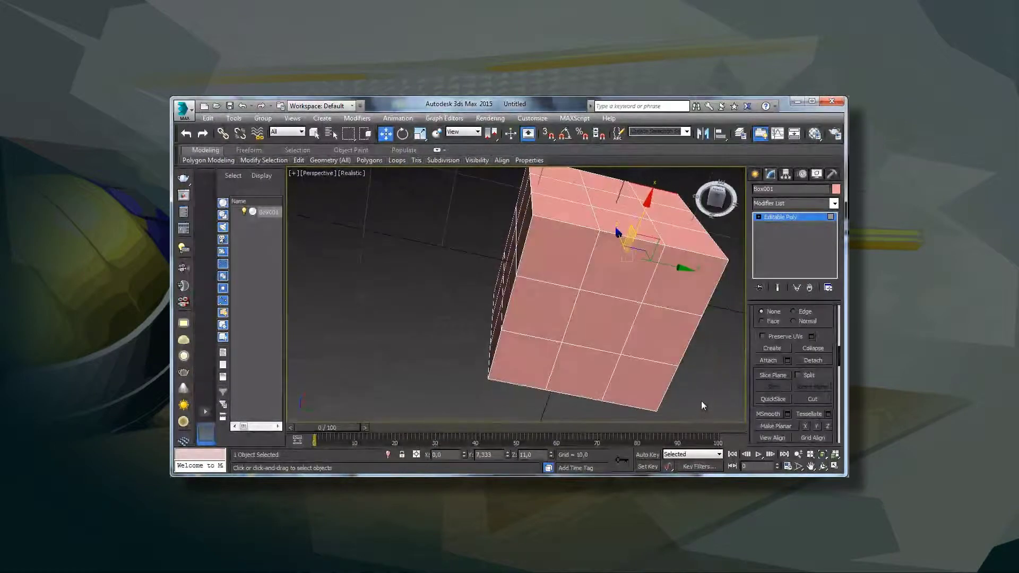
{"action": "left_click", "coordinate": [690, 276], "text": "ctrl"}
{"action": "left_click", "coordinate": [663, 329], "text": "ctrl"}
{"action": "left_click", "coordinate": [640, 385], "text": "ctrl"}
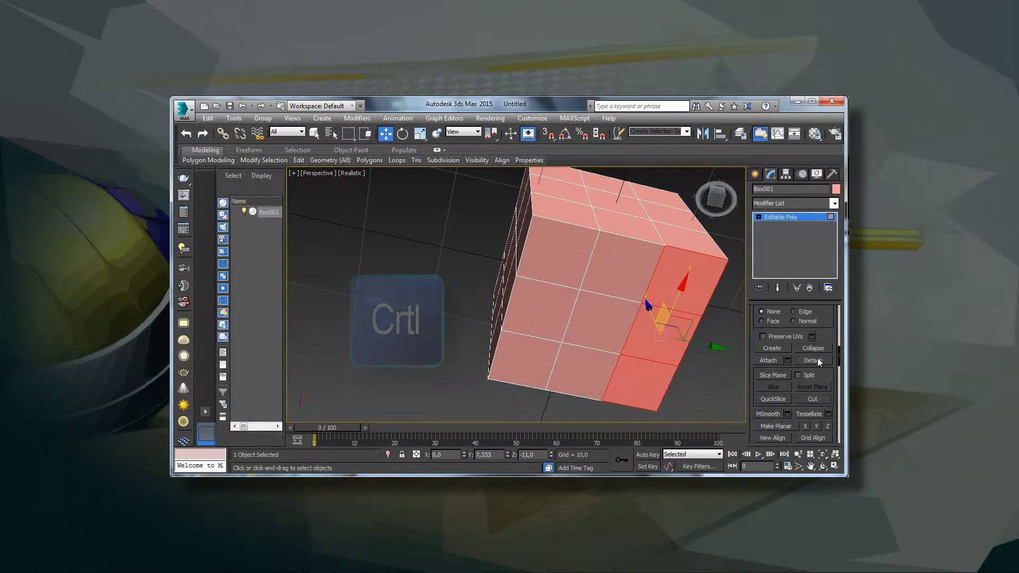
{"action": "left_click", "coordinate": [542, 296]}
{"action": "left_click", "coordinate": [632, 249]}
{"action": "left_click", "coordinate": [606, 313], "text": "ctrl"}
{"action": "left_click", "coordinate": [576, 372], "text": "ctrl"}
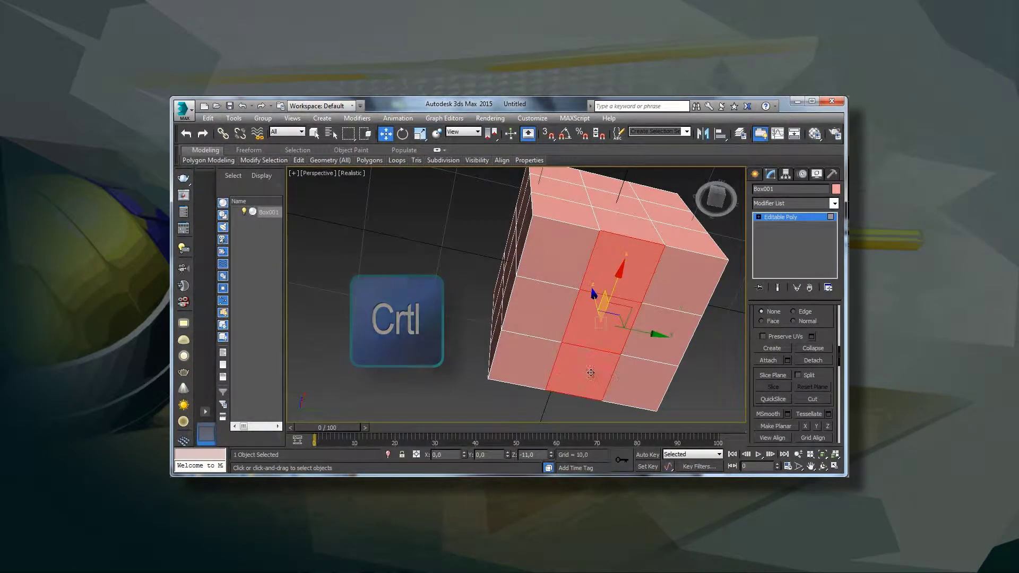
{"action": "left_click", "coordinate": [829, 361]}
{"action": "left_click", "coordinate": [540, 298]}
Detach that face's left column as an element and orbit to review the strips
{"action": "left_click", "coordinate": [560, 244]}
{"action": "left_click", "coordinate": [536, 308], "text": "ctrl"}
{"action": "left_click", "coordinate": [531, 359], "text": "ctrl"}
{"action": "left_click", "coordinate": [822, 361]}
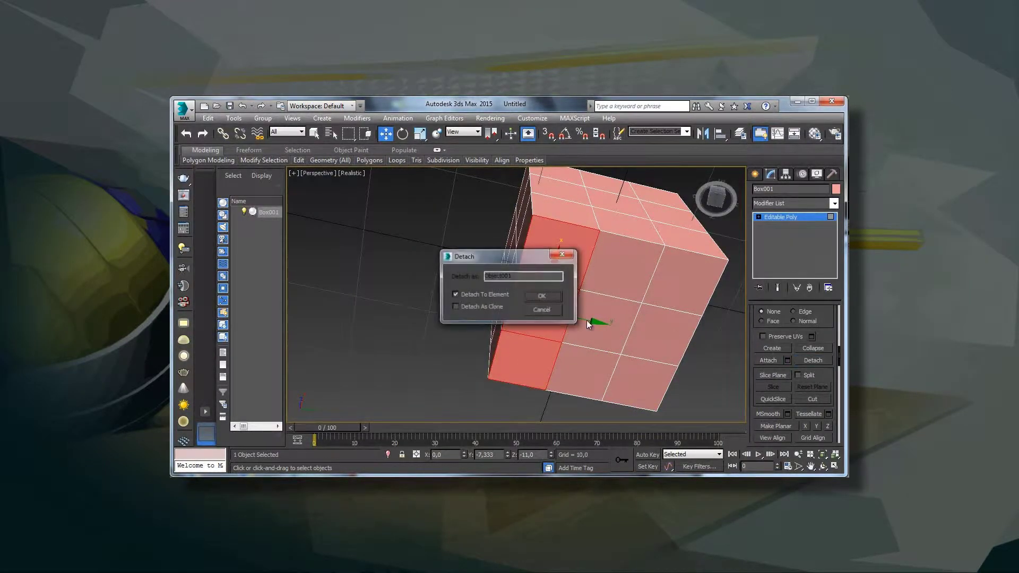
{"action": "left_click", "coordinate": [539, 297]}
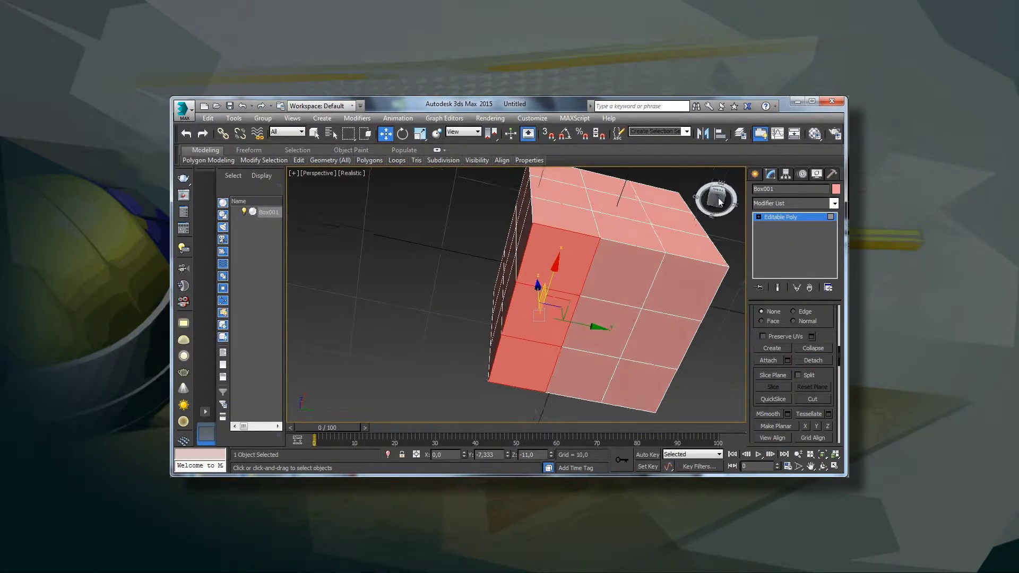
{"action": "left_click_drag", "start_coordinate": [722, 199], "coordinate": [721, 212]}
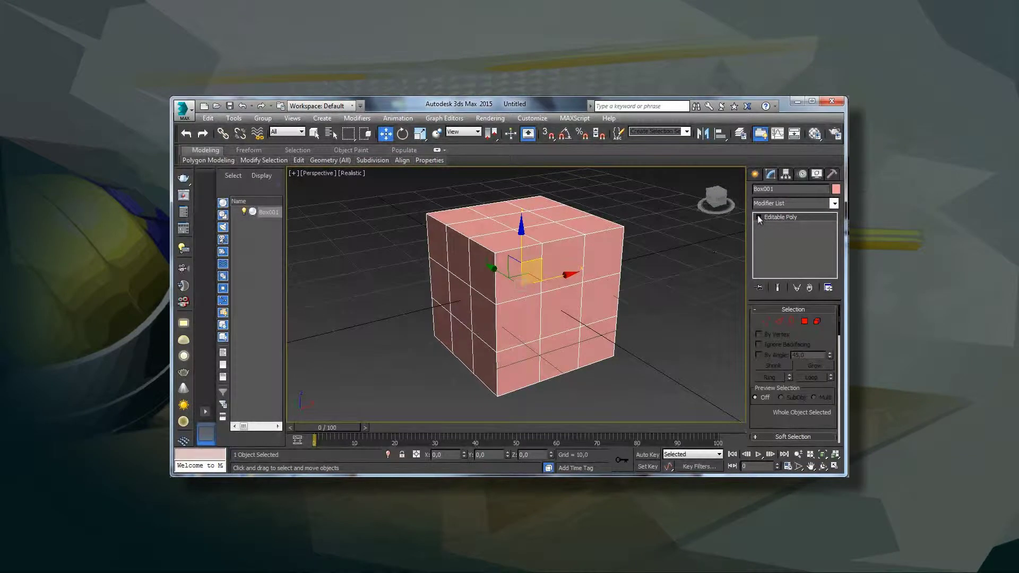
Check the detached strips by selecting them one by one in Element mode
{"action": "left_click", "coordinate": [789, 261]}
{"action": "left_click", "coordinate": [531, 308]}
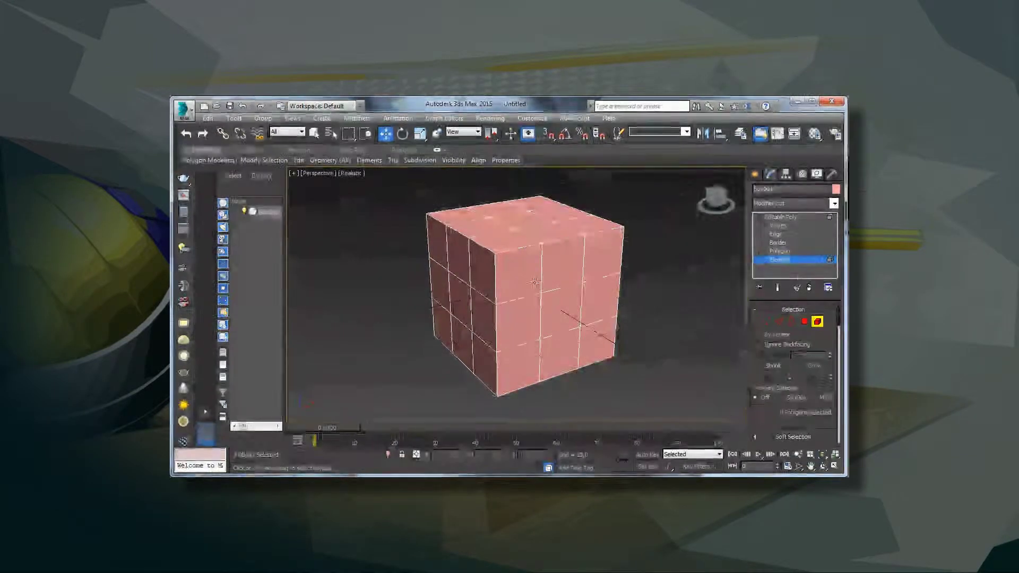
{"action": "left_click", "coordinate": [469, 269]}
{"action": "left_click", "coordinate": [461, 291]}
{"action": "left_click", "coordinate": [475, 347]}
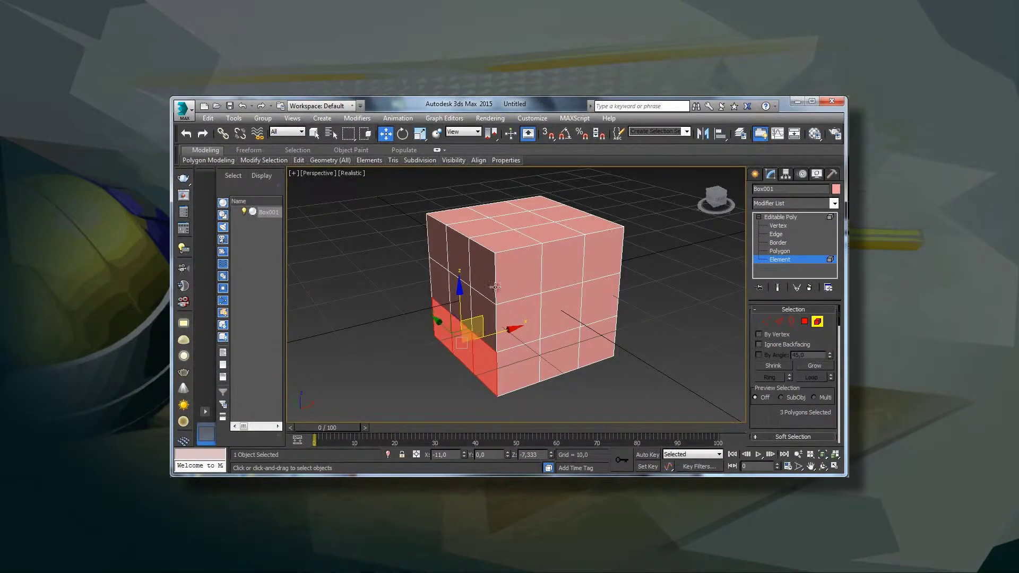
{"action": "left_click", "coordinate": [501, 249]}
{"action": "left_click", "coordinate": [470, 222]}
{"action": "left_click", "coordinate": [487, 275]}
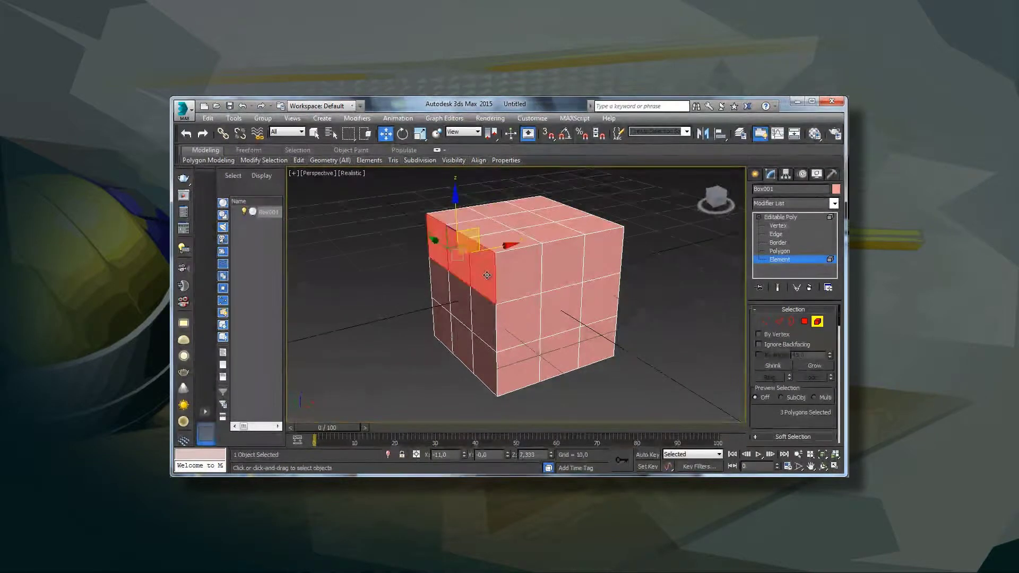
{"action": "left_click", "coordinate": [508, 245]}
{"action": "left_click", "coordinate": [487, 275]}
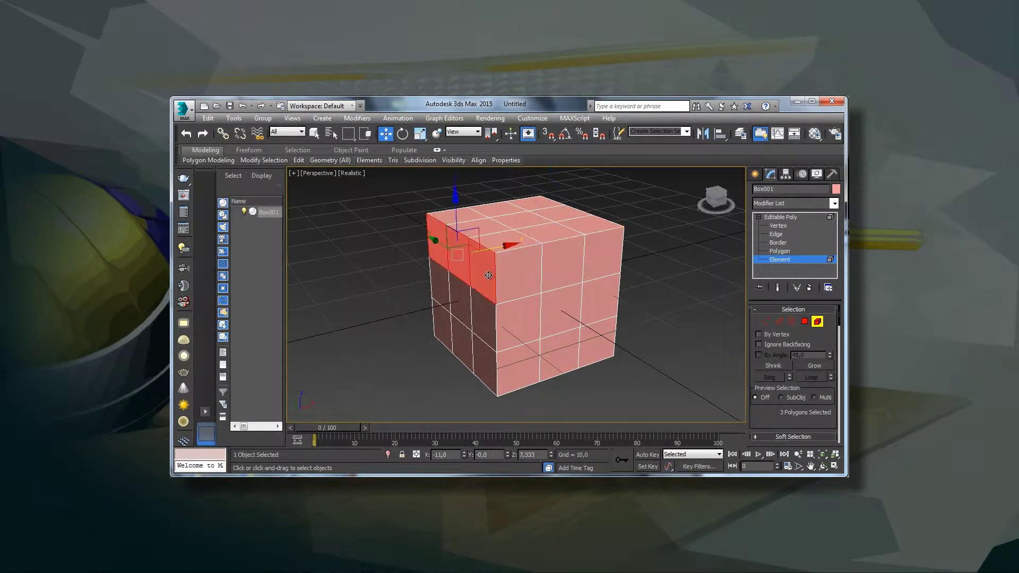
In Polygon mode, detach the front face's left column as an element
{"action": "left_click", "coordinate": [805, 321], "text": "ctrl"}
{"action": "left_click", "coordinate": [517, 268]}
{"action": "left_click", "coordinate": [518, 324], "text": "ctrl"}
{"action": "left_click", "coordinate": [521, 371], "text": "ctrl"}
{"action": "left_click_drag", "start_coordinate": [803, 426], "coordinate": [800, 249]}
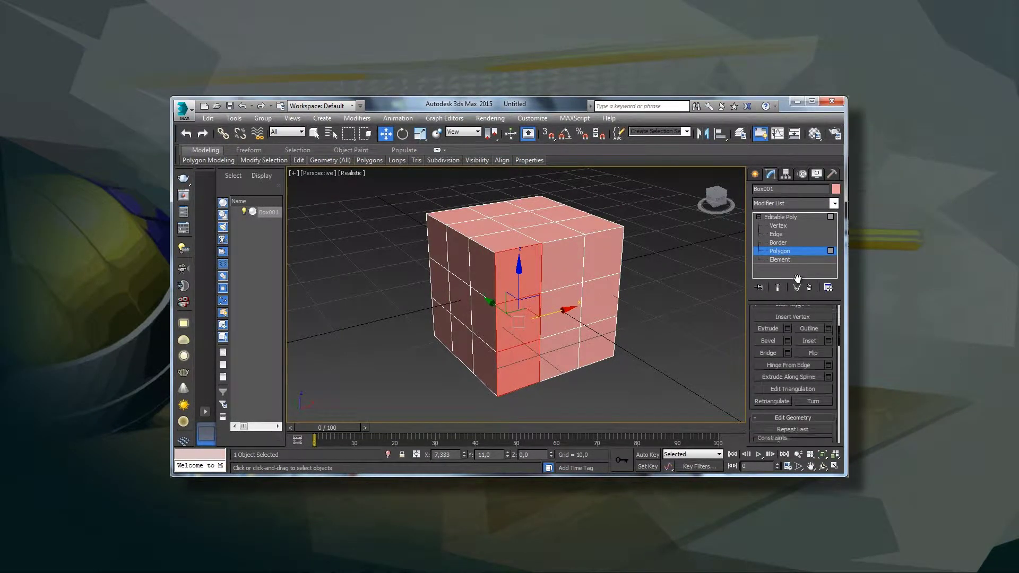
{"action": "left_click", "coordinate": [813, 434]}
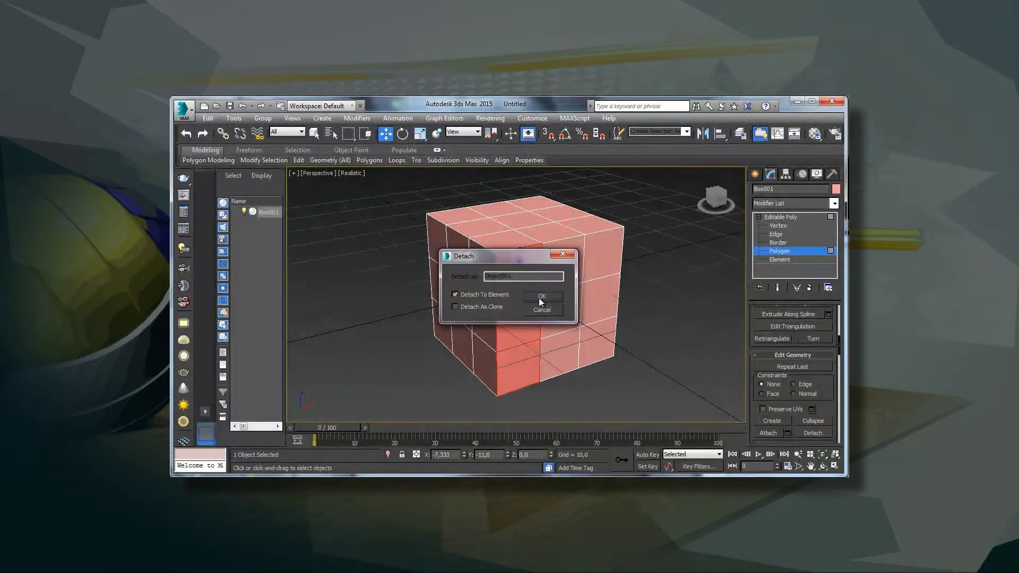
{"action": "left_click", "coordinate": [540, 296]}
Detach the front face's middle and right columns as separate elements
{"action": "left_click", "coordinate": [560, 281], "text": "ctrl"}
{"action": "left_click", "coordinate": [560, 347], "text": "ctrl"}
{"action": "left_click", "coordinate": [559, 372], "text": "ctrl"}
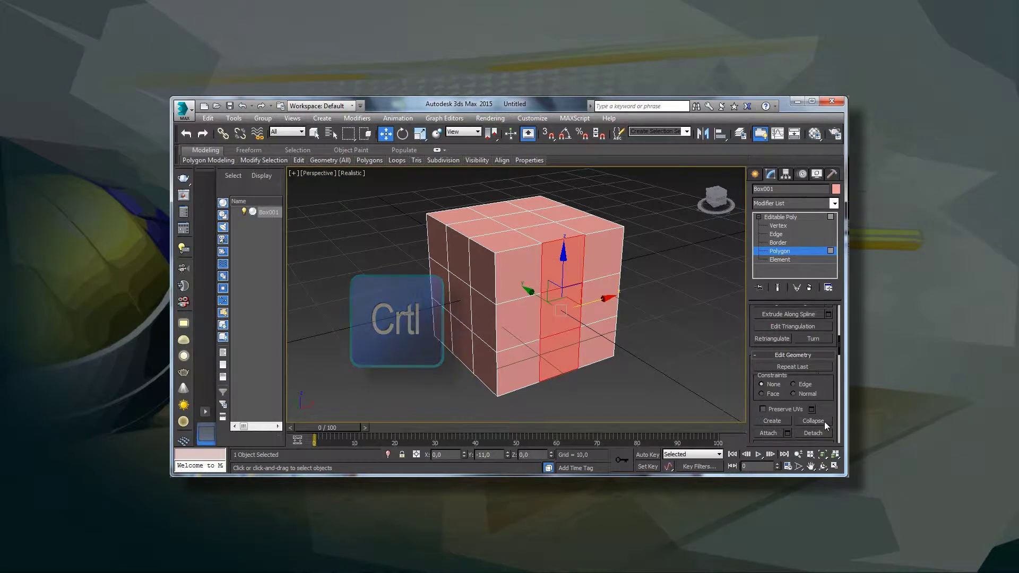
{"action": "left_click", "coordinate": [812, 433]}
{"action": "left_click", "coordinate": [539, 296]}
{"action": "left_click", "coordinate": [600, 282], "text": "ctrl"}
{"action": "left_click", "coordinate": [597, 345], "text": "ctrl"}
{"action": "left_click", "coordinate": [812, 433]}
{"action": "left_click", "coordinate": [540, 295]}
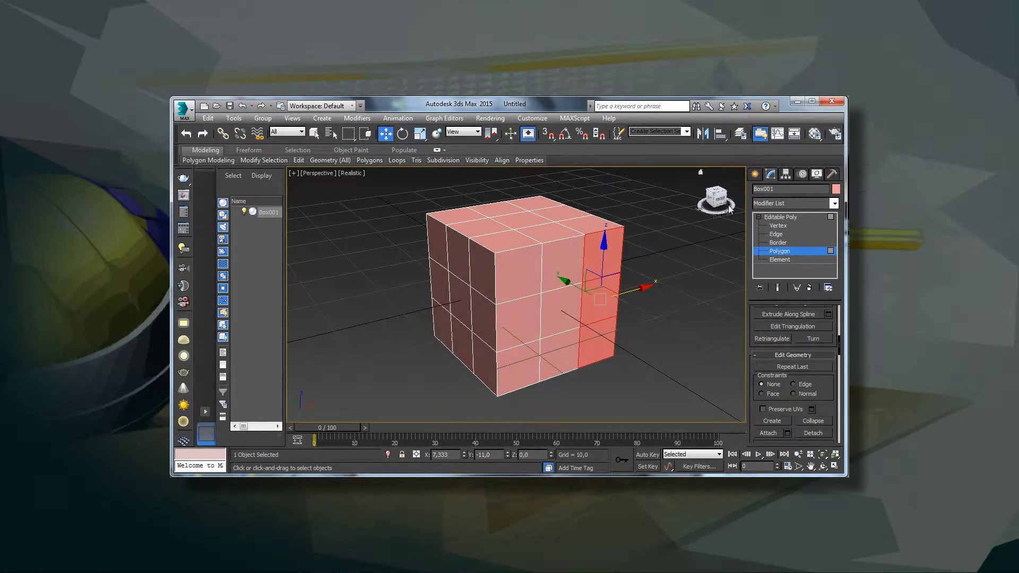
Orbit to the next face and detach its first and second columns as elements
{"action": "left_click_drag", "start_coordinate": [713, 201], "coordinate": [342, 296]}
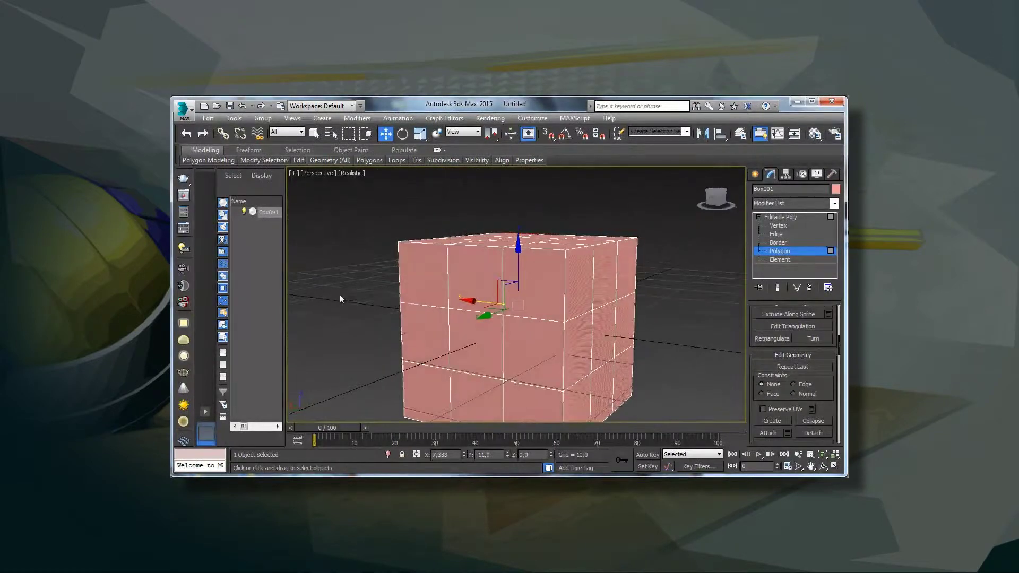
{"action": "left_click", "coordinate": [424, 340], "text": "ctrl"}
{"action": "left_click", "coordinate": [425, 393], "text": "ctrl"}
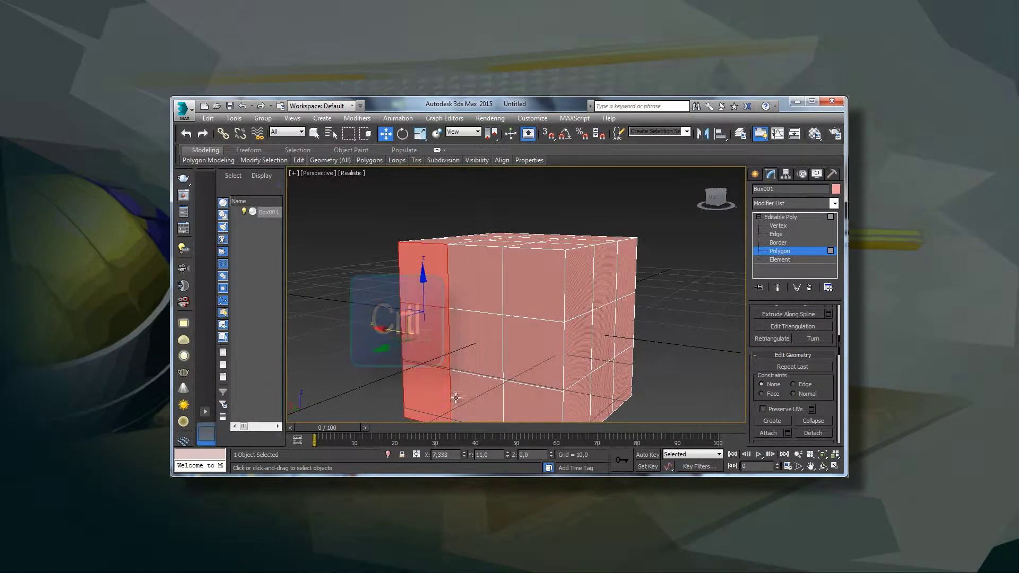
{"action": "left_click", "coordinate": [813, 433]}
{"action": "left_click", "coordinate": [541, 296]}
{"action": "left_click", "coordinate": [475, 271]}
{"action": "left_click", "coordinate": [475, 329], "text": "ctrl"}
{"action": "left_click", "coordinate": [475, 393], "text": "ctrl"}
{"action": "left_click", "coordinate": [813, 433]}
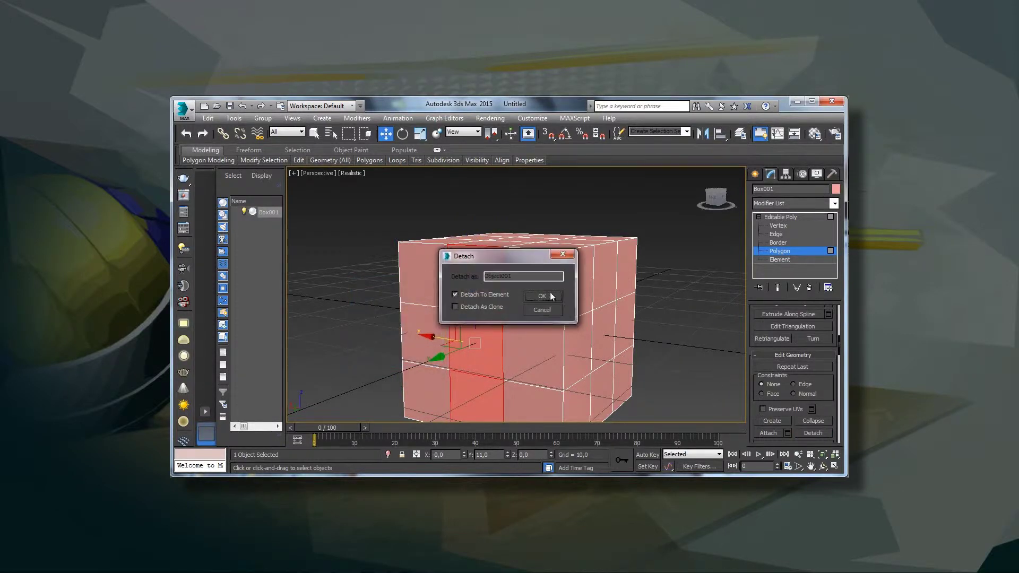
{"action": "left_click", "coordinate": [543, 292]}
Detach that face's third column, review the cube, and exit polygon sub-object level
{"action": "left_click", "coordinate": [535, 274]}
{"action": "left_click", "coordinate": [533, 342], "text": "ctrl"}
{"action": "left_click", "coordinate": [534, 403], "text": "ctrl"}
{"action": "left_click", "coordinate": [812, 433]}
{"action": "left_click", "coordinate": [541, 295]}
{"action": "left_click_drag", "start_coordinate": [717, 198], "coordinate": [658, 255]}
{"action": "scroll", "coordinate": [808, 328], "scroll_direction": "up", "scroll_amount": 5}
{"action": "left_click", "coordinate": [805, 325]}
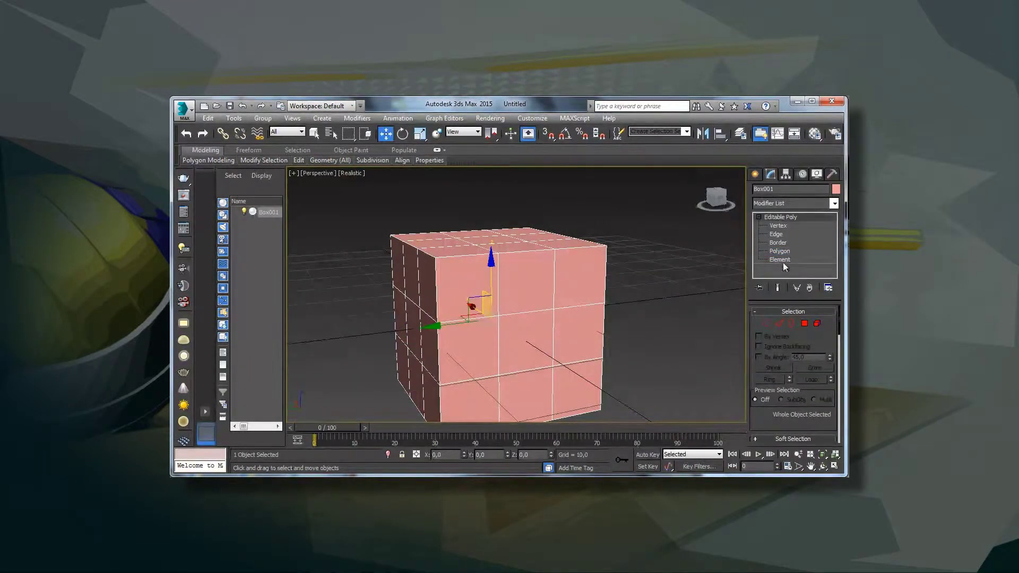
Add a TurboSmooth modifier to the box with 2 iterations
{"action": "left_click", "coordinate": [834, 204]}
{"action": "left_click_drag", "start_coordinate": [837, 270], "coordinate": [835, 323]}
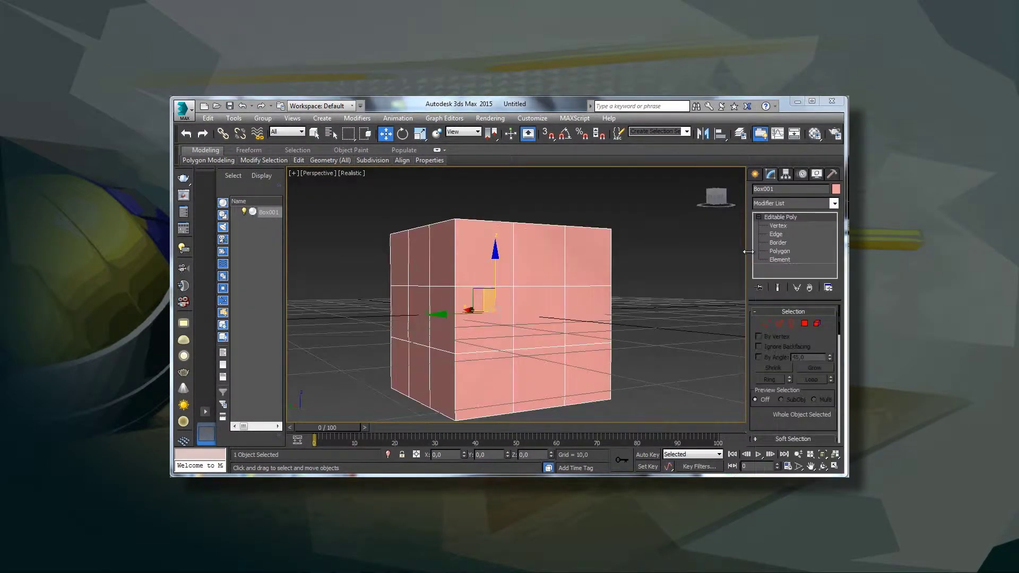
{"action": "left_click", "coordinate": [834, 204]}
{"action": "left_click_drag", "start_coordinate": [836, 255], "coordinate": [835, 459]}
{"action": "left_click", "coordinate": [799, 475]}
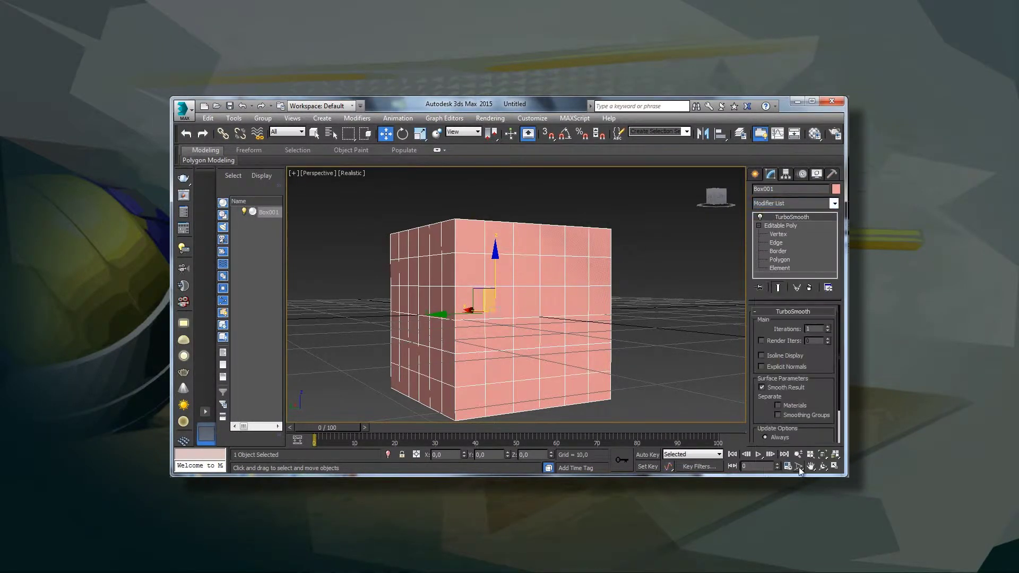
{"action": "type", "text": "2"}
{"action": "key", "text": "Return"}
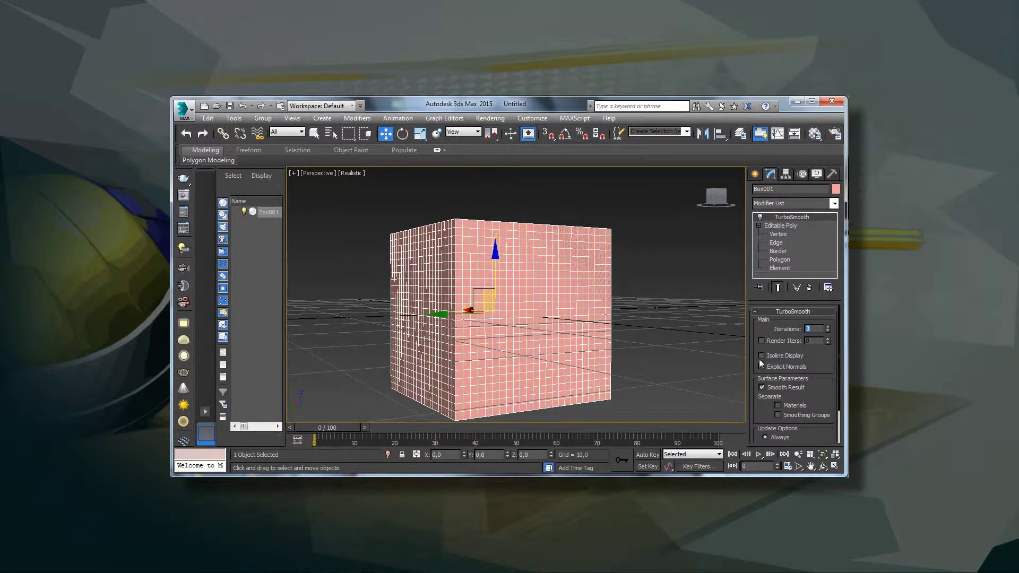
Stack a Spherify modifier above TurboSmooth to round the box into a sphere
{"action": "left_click", "coordinate": [835, 204]}
{"action": "left_click_drag", "start_coordinate": [838, 242], "coordinate": [832, 474]}
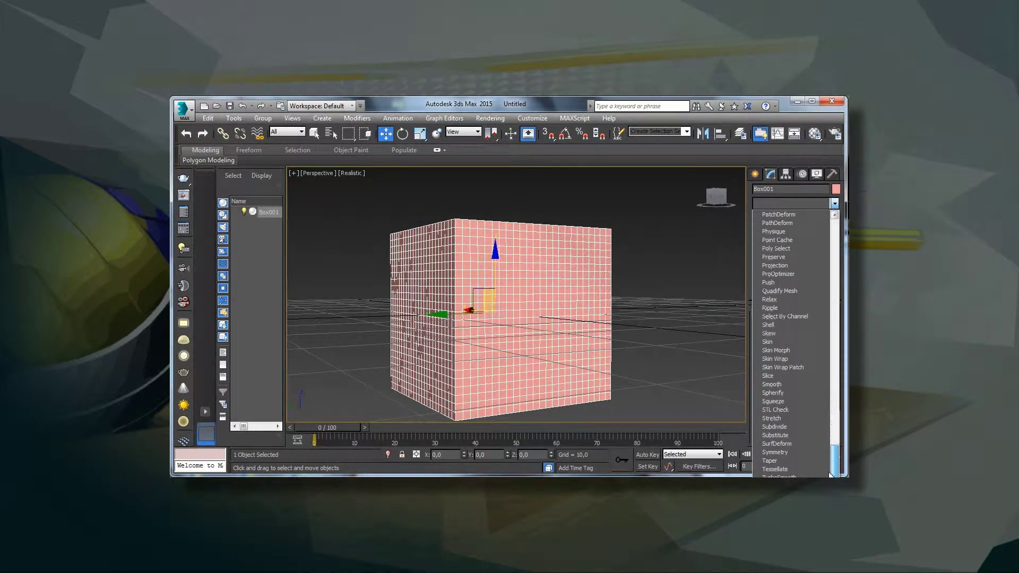
{"action": "left_click", "coordinate": [799, 395]}
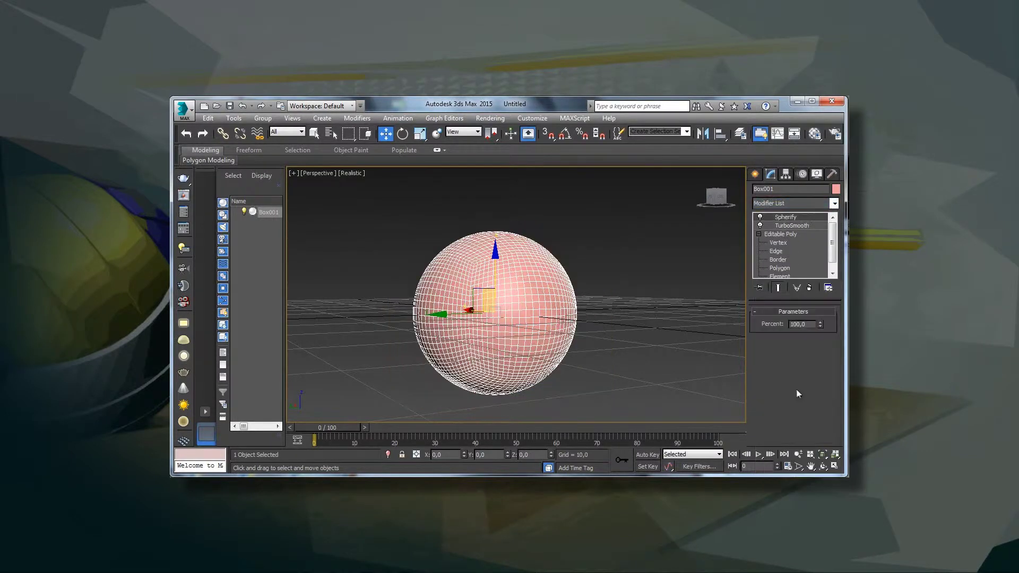
{"action": "left_click_drag", "start_coordinate": [719, 201], "coordinate": [719, 217]}
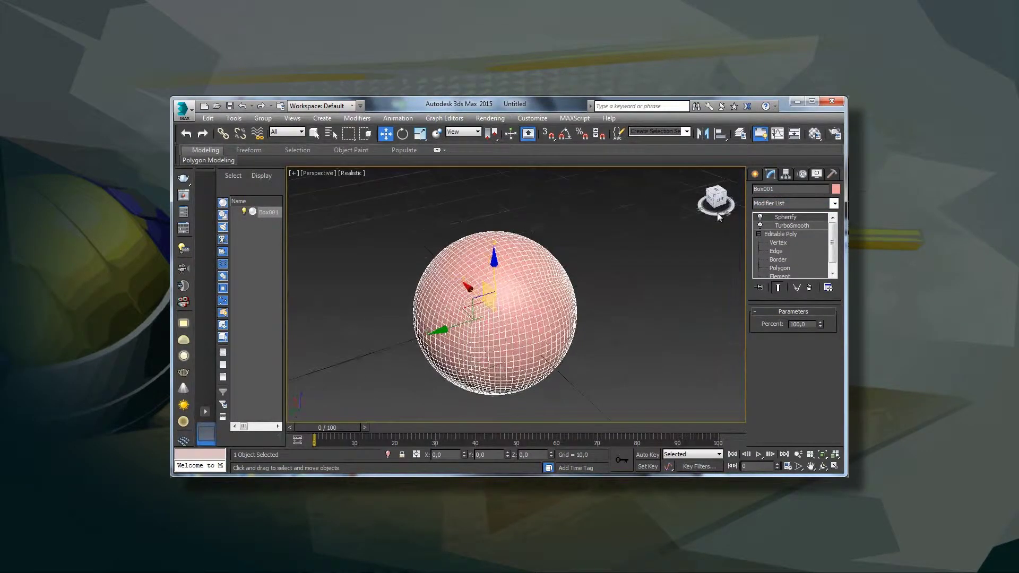
{"action": "left_click", "coordinate": [835, 203]}
{"action": "scroll", "coordinate": [791, 318], "scroll_direction": "down", "scroll_amount": 5}
{"action": "scroll", "coordinate": [791, 298], "scroll_direction": "down", "scroll_amount": 2}
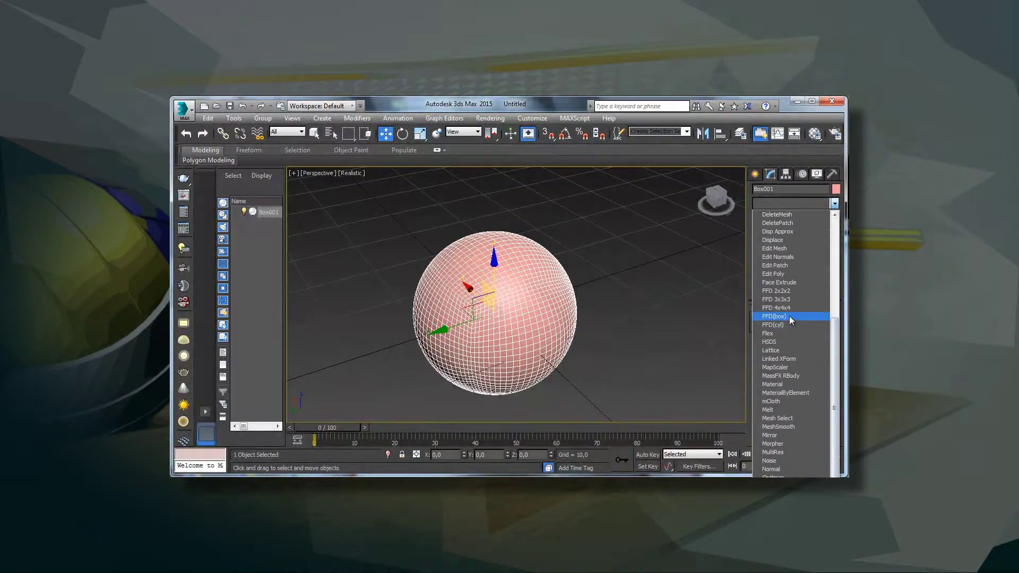
Add an Edit Poly modifier and select all of the sphere's polygons
{"action": "left_click", "coordinate": [793, 275]}
{"action": "left_click", "coordinate": [770, 217]}
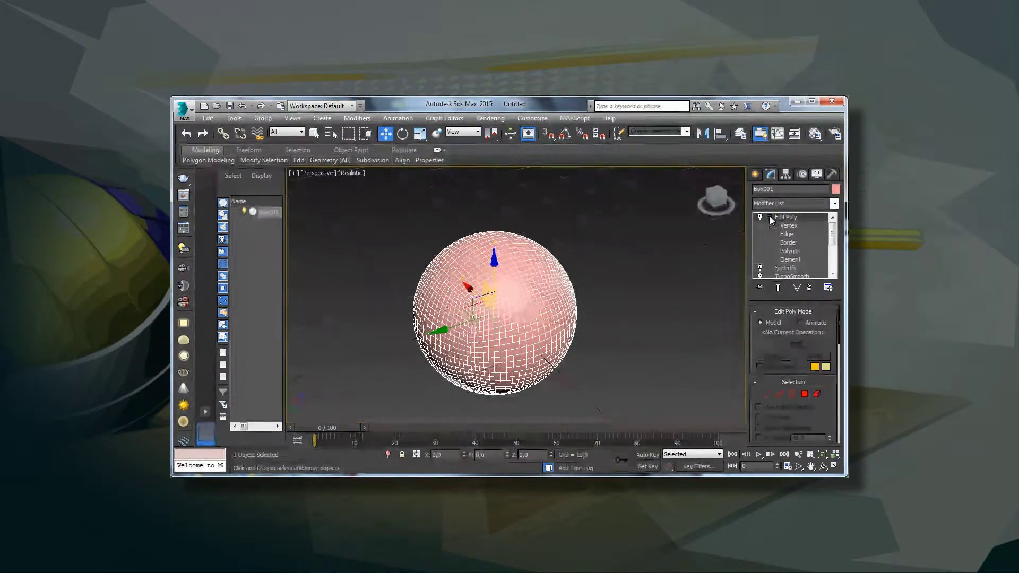
{"action": "left_click", "coordinate": [805, 397]}
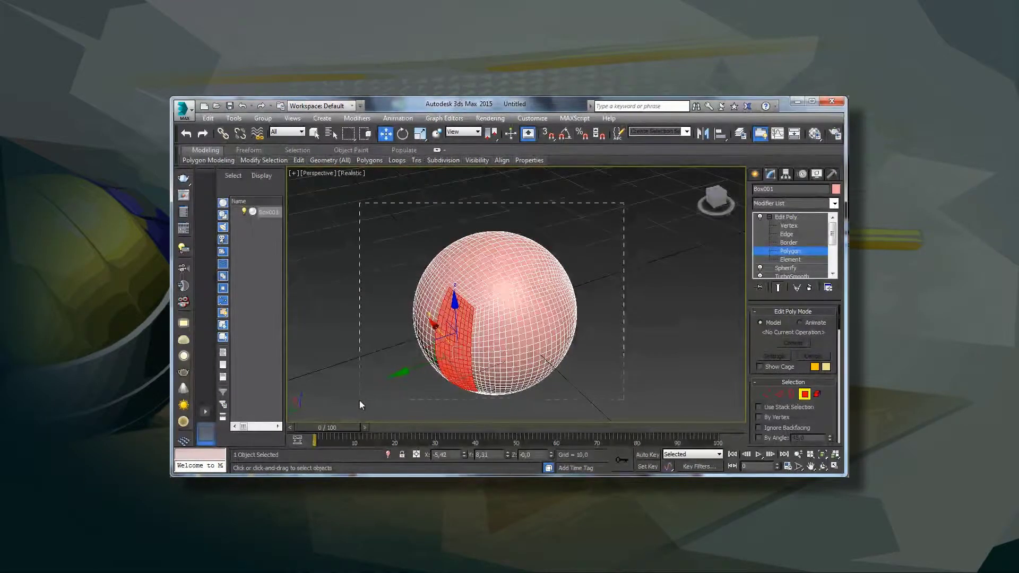
{"action": "left_click_drag", "start_coordinate": [587, 254], "coordinate": [359, 400]}
Bevel the selected polygons with height 0.1 and outline -0.1 to carve the seams
{"action": "scroll", "coordinate": [828, 419], "scroll_direction": "down", "scroll_amount": 3}
{"action": "scroll", "coordinate": [818, 403], "scroll_direction": "down", "scroll_amount": 3}
{"action": "scroll", "coordinate": [801, 387], "scroll_direction": "down", "scroll_amount": 2}
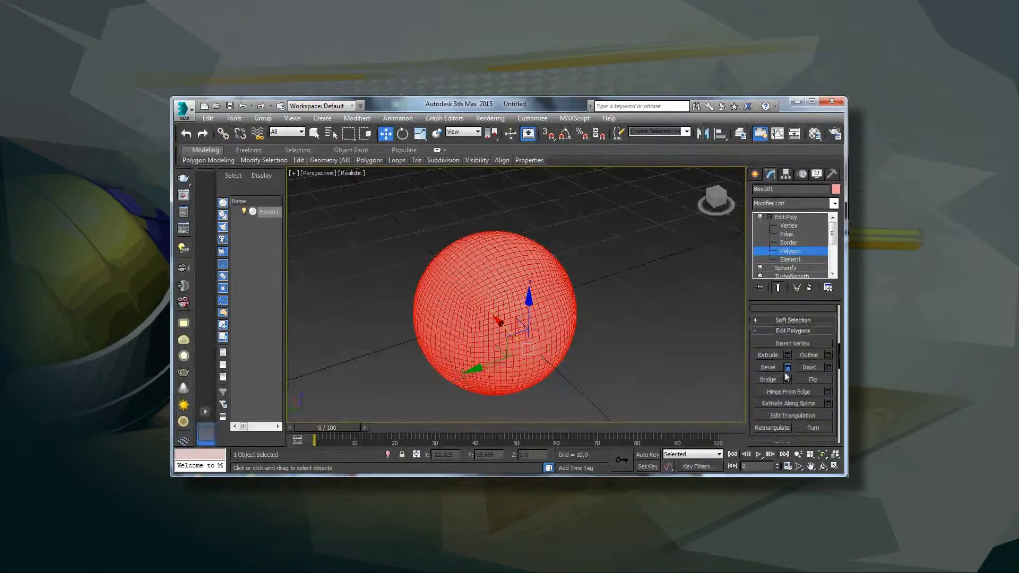
{"action": "left_click", "coordinate": [788, 368]}
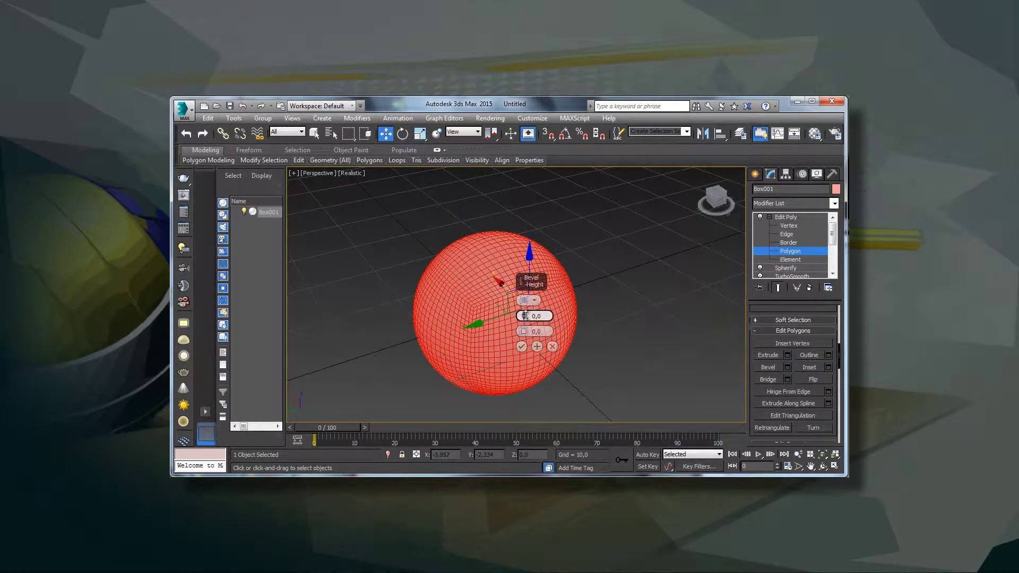
{"action": "left_click_drag", "start_coordinate": [525, 321], "coordinate": [525, 316]}
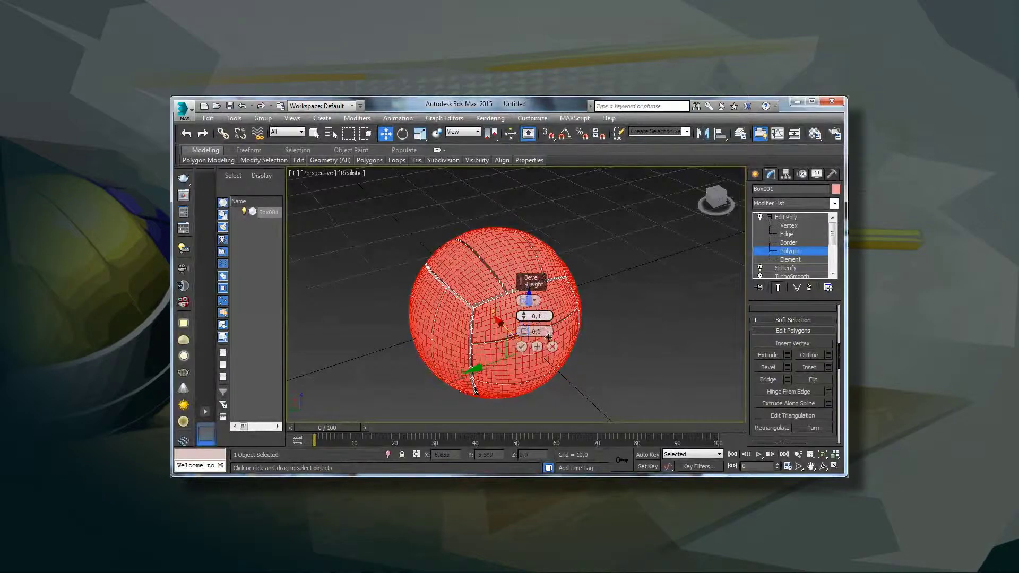
{"action": "left_click_drag", "start_coordinate": [524, 316], "coordinate": [520, 334]}
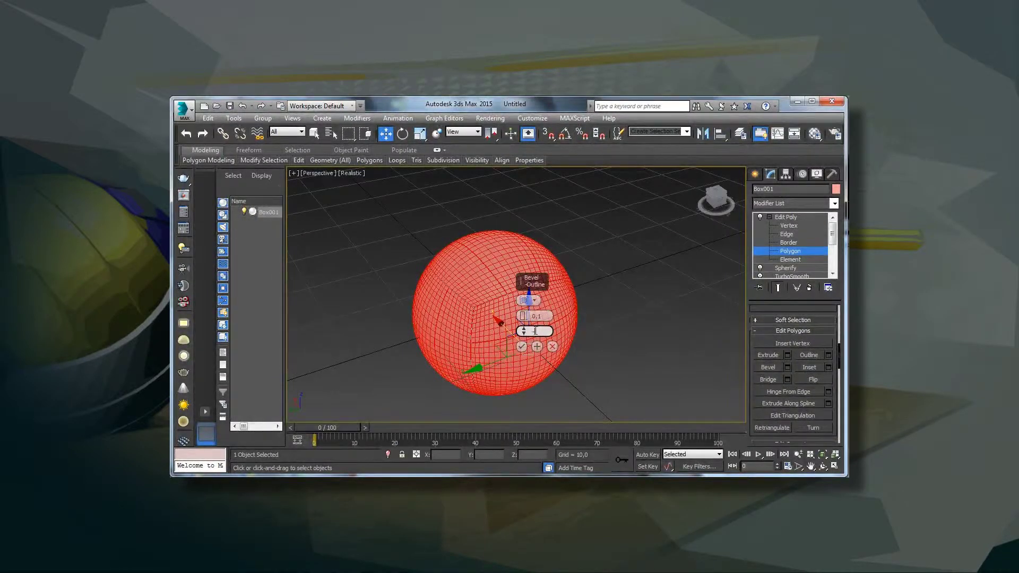
{"action": "type", "text": "-0,1"}
{"action": "key", "text": "Return"}
{"action": "mouse_move", "coordinate": [736, 212]}
{"action": "left_mouse_down"}
{"action": "mouse_move", "coordinate": [733, 195]}
{"action": "mouse_move", "coordinate": [735, 215]}
{"action": "left_mouse_up"}
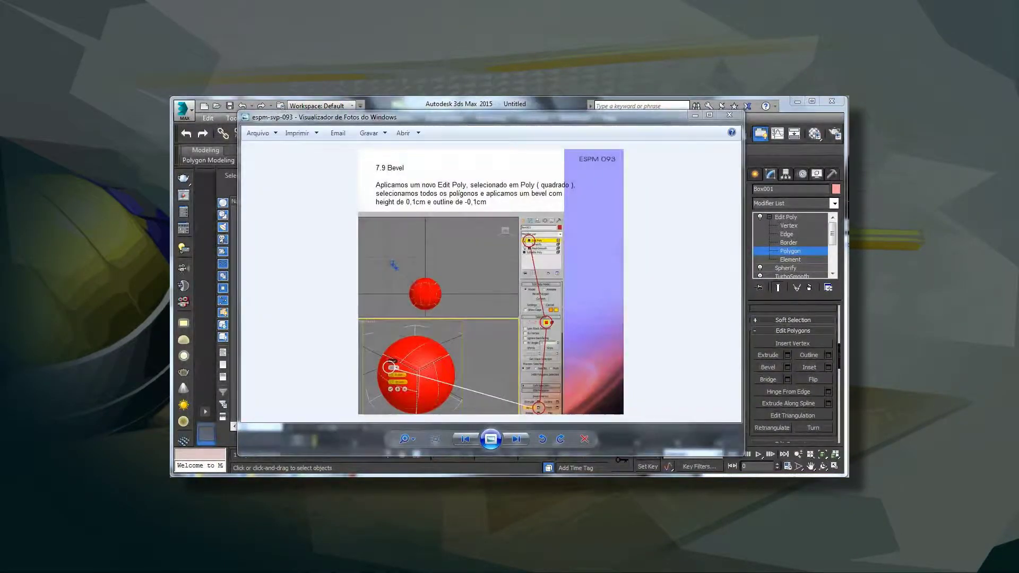
View tutorial slide 7.11 Multi-Sub Object, then switch Edit Poly to Element level
{"action": "left_click", "coordinate": [517, 440]}
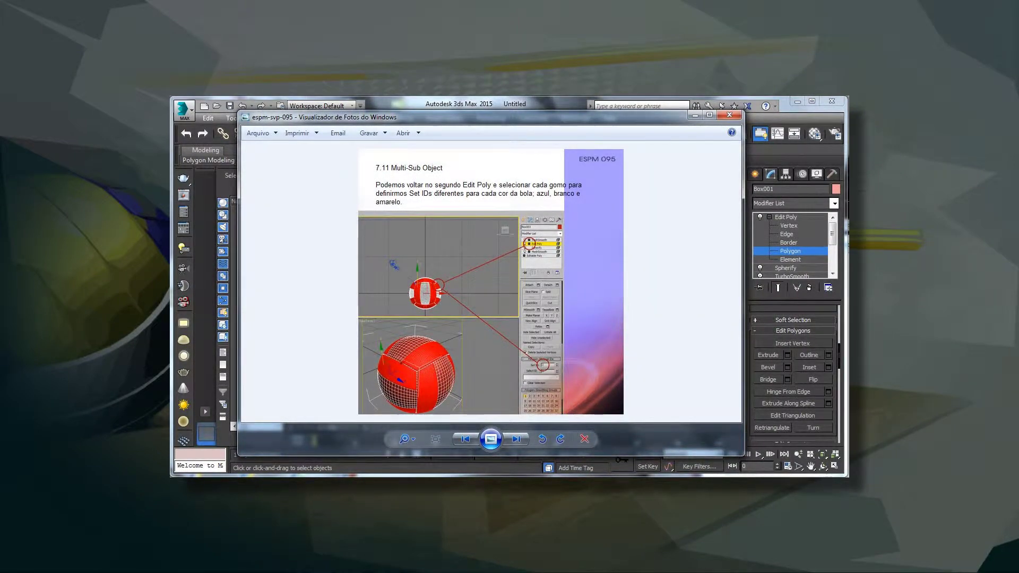
{"action": "left_click", "coordinate": [547, 100]}
{"action": "key", "text": "5"}
{"action": "left_click", "coordinate": [512, 311]}
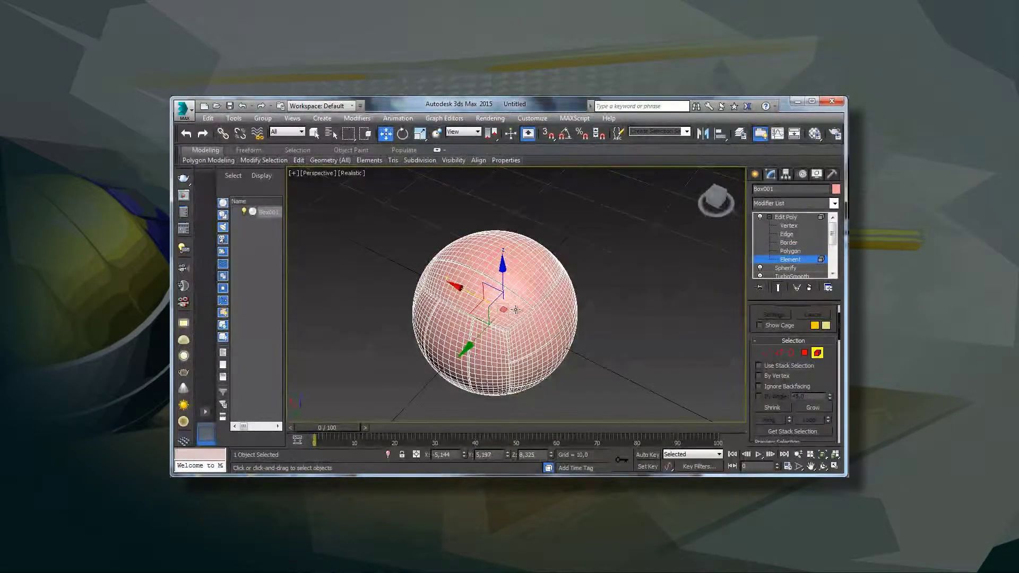
Select the ball's curved strip panels as one group, orbiting to reach hidden ones
{"action": "left_click", "coordinate": [504, 308]}
{"action": "left_click", "coordinate": [551, 264], "text": "ctrl"}
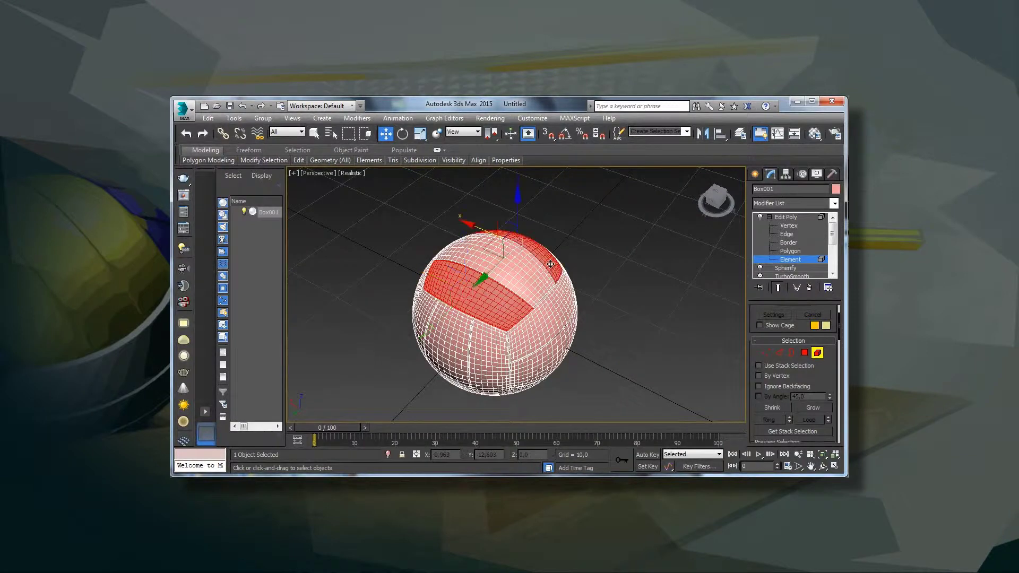
{"action": "left_click", "coordinate": [494, 360], "text": "ctrl"}
{"action": "left_click", "coordinate": [419, 319], "text": "ctrl"}
{"action": "left_click", "coordinate": [533, 325], "text": "ctrl"}
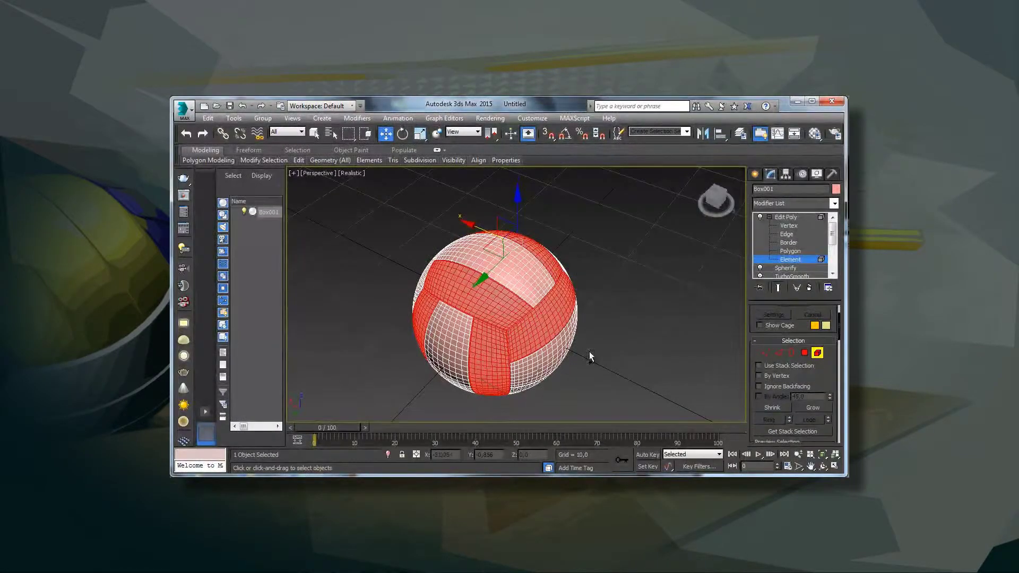
{"action": "middle_click_drag", "start_coordinate": [591, 357], "coordinate": [550, 422], "text": "alt"}
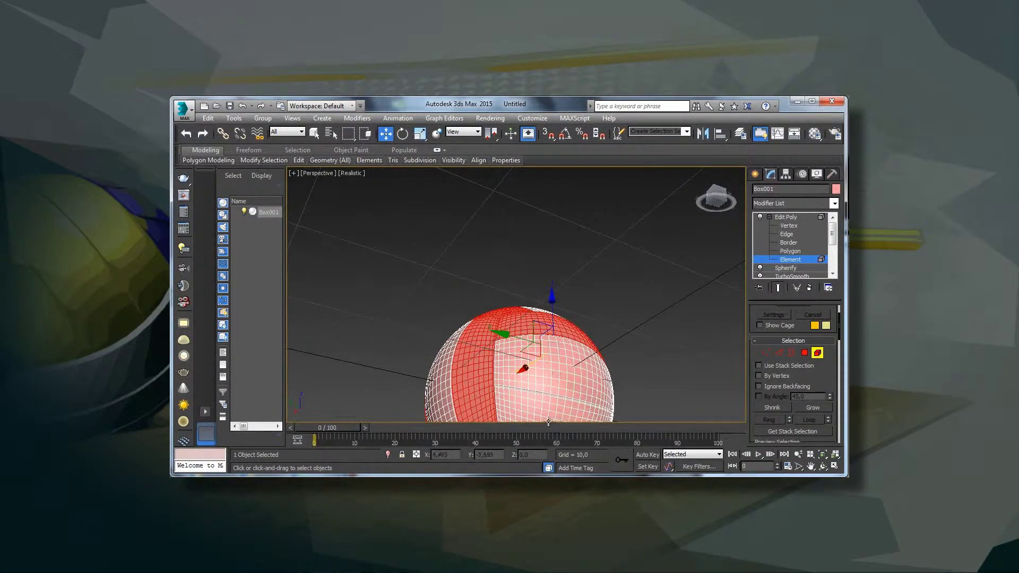
{"action": "middle_click_drag", "start_coordinate": [664, 387], "coordinate": [649, 268]}
{"action": "key", "text": "w"}
{"action": "left_click", "coordinate": [475, 311], "text": "ctrl"}
{"action": "left_click", "coordinate": [561, 355], "text": "ctrl"}
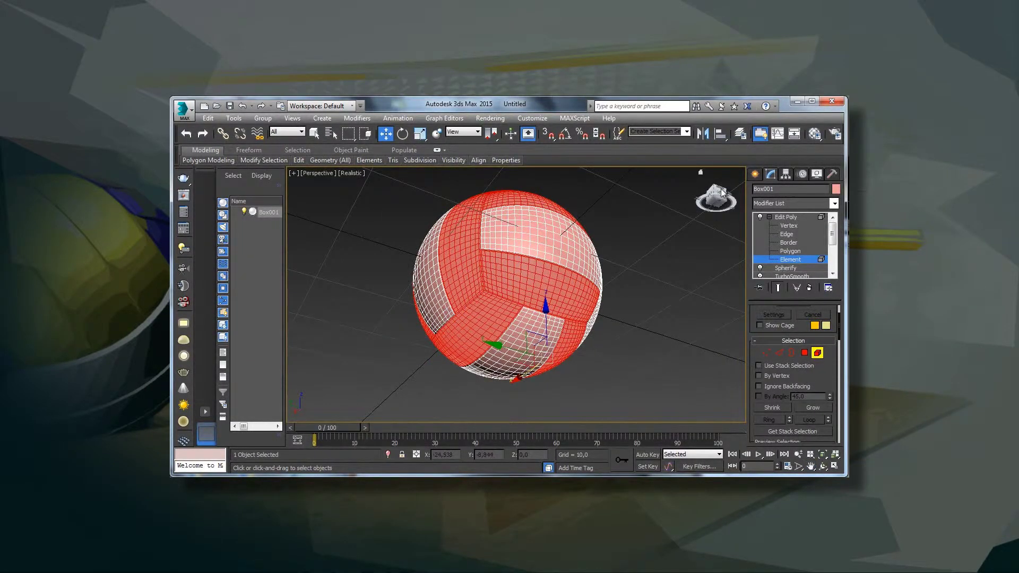
Reselect a single top strip panel and orbit around the sphere to check the panel groups
{"action": "middle_click_drag", "start_coordinate": [722, 194], "coordinate": [684, 195], "text": "alt"}
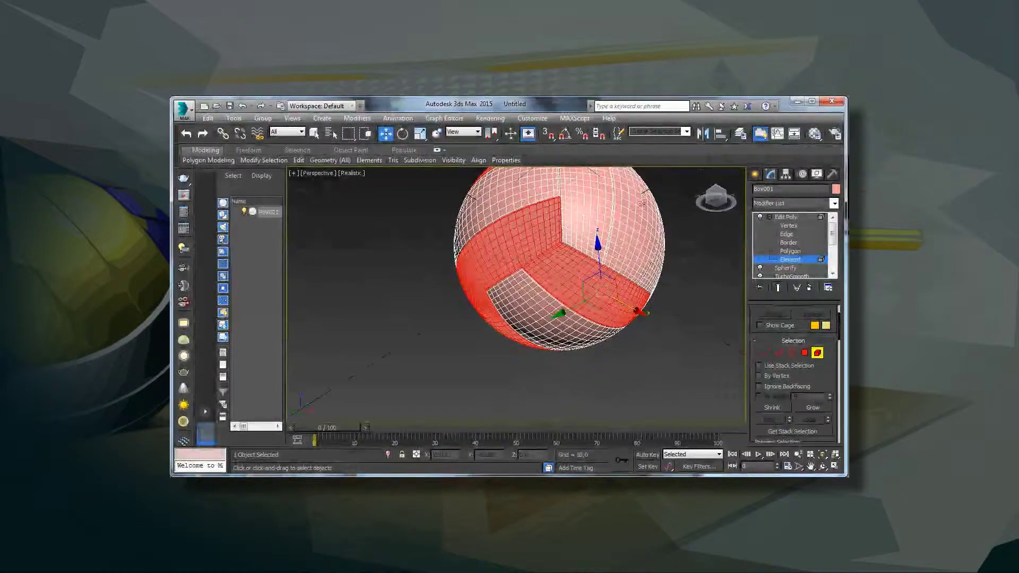
{"action": "left_click_drag", "start_coordinate": [716, 201], "coordinate": [717, 231]}
{"action": "middle_click_drag", "start_coordinate": [717, 231], "coordinate": [303, 212], "text": "alt"}
{"action": "scroll", "coordinate": [825, 306], "scroll_direction": "down", "scroll_amount": 10}
{"action": "scroll", "coordinate": [825, 319], "scroll_direction": "down", "scroll_amount": 10}
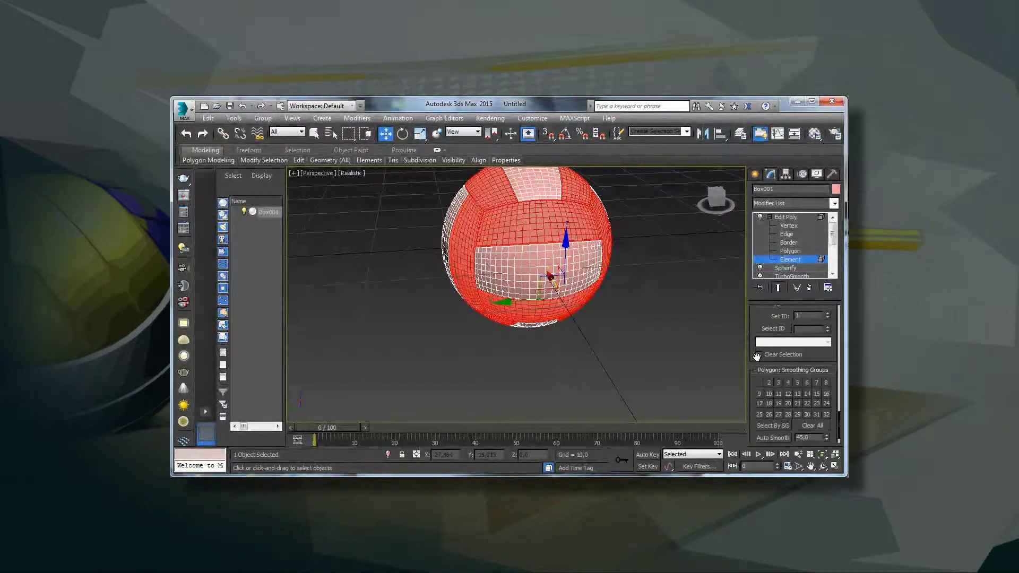
{"action": "left_click", "coordinate": [678, 357]}
{"action": "left_click", "coordinate": [542, 236]}
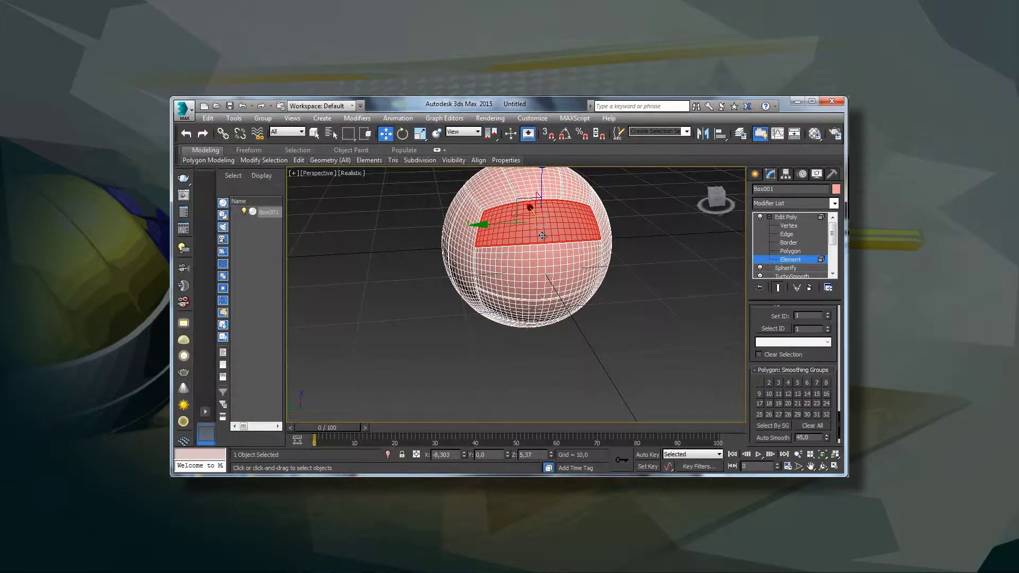
{"action": "left_click_drag", "start_coordinate": [529, 208], "coordinate": [547, 241]}
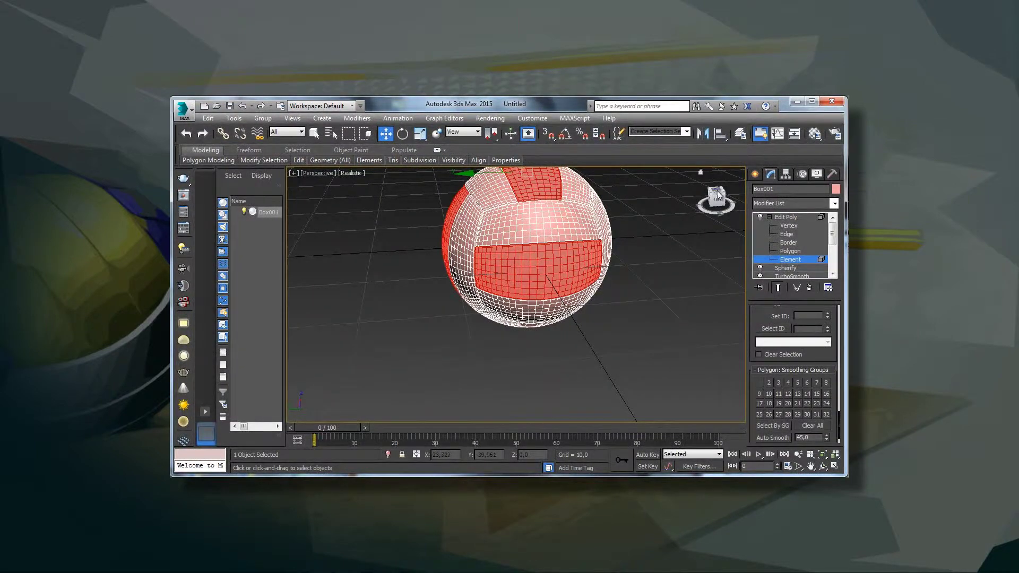
{"action": "left_click_drag", "start_coordinate": [716, 199], "coordinate": [653, 216]}
{"action": "mouse_move", "coordinate": [728, 210]}
{"action": "left_mouse_down"}
{"action": "mouse_move", "coordinate": [712, 214]}
{"action": "mouse_move", "coordinate": [714, 201]}
{"action": "left_mouse_up"}
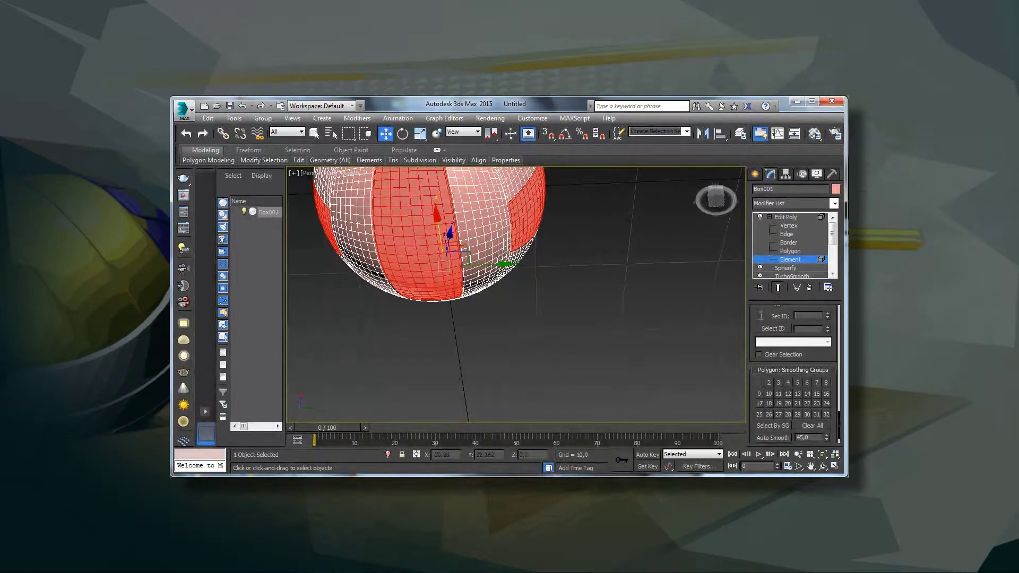
{"action": "left_click", "coordinate": [535, 376]}
{"action": "middle_click_drag", "start_coordinate": [535, 376], "coordinate": [563, 366], "text": "alt"}
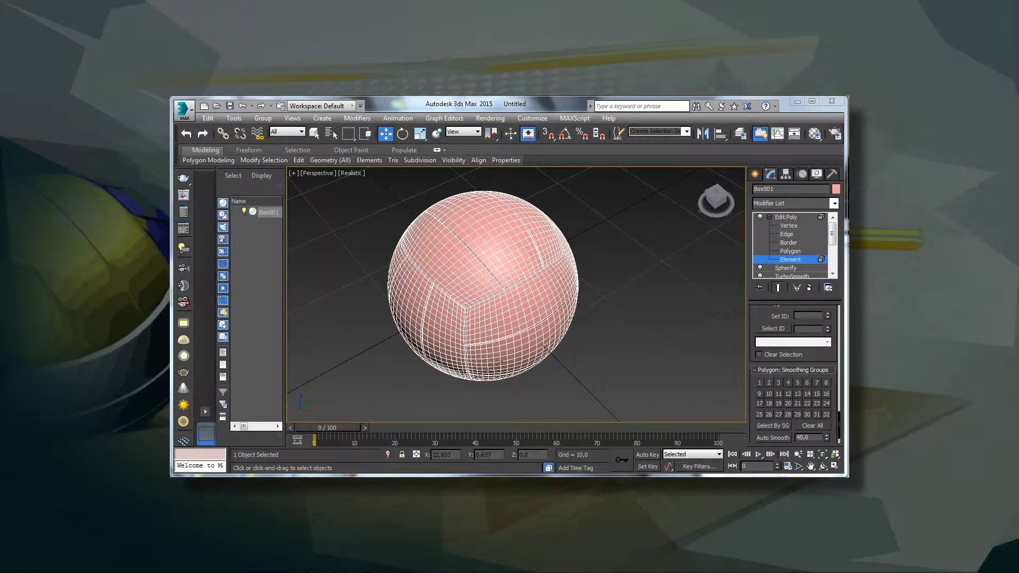
Review the yellow, white and blue tutorial slide, then open the Material Editor
{"action": "left_click", "coordinate": [515, 440]}
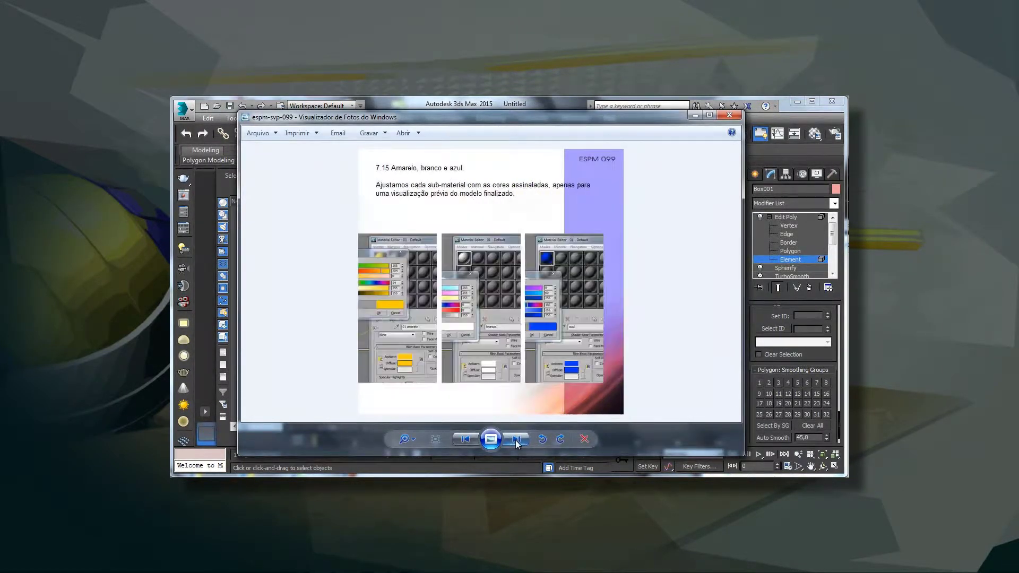
{"action": "left_click", "coordinate": [488, 472]}
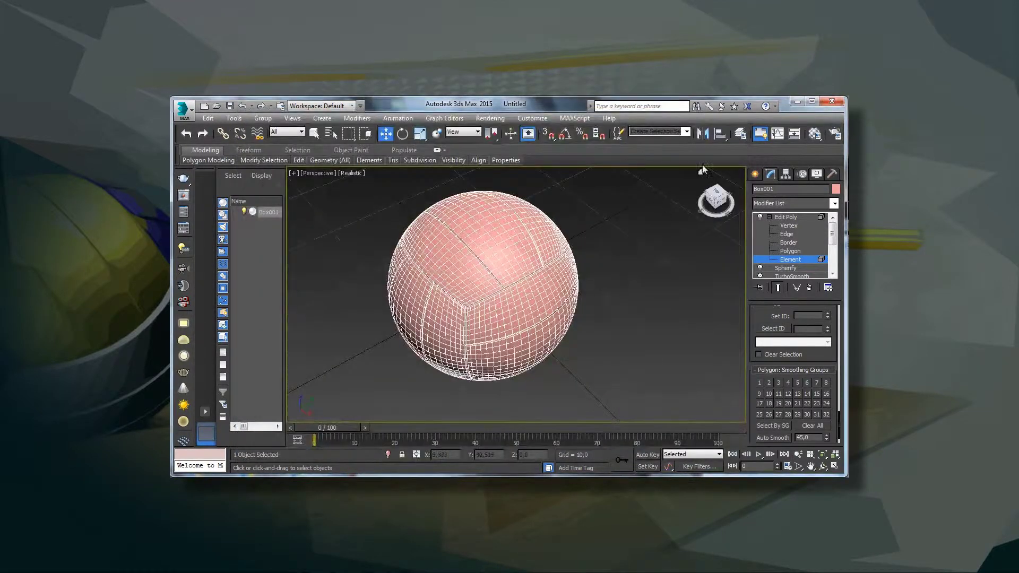
{"action": "key", "text": "m"}
{"action": "left_click_drag", "start_coordinate": [250, 103], "coordinate": [404, 175]}
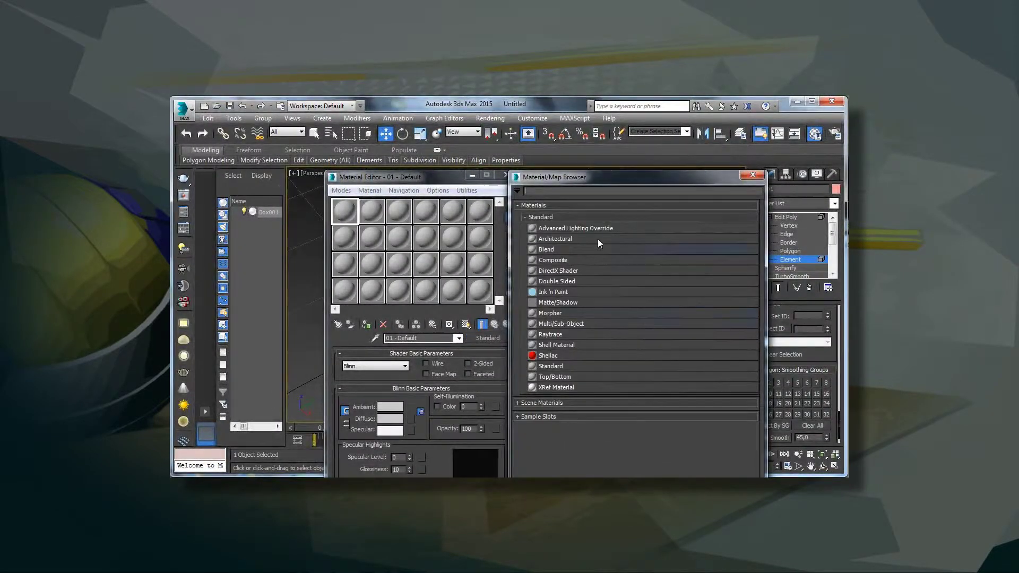
Convert the material to Multi/Sub-Object, keeping the old one, with 3 sub-materials
{"action": "double_click", "coordinate": [553, 323]}
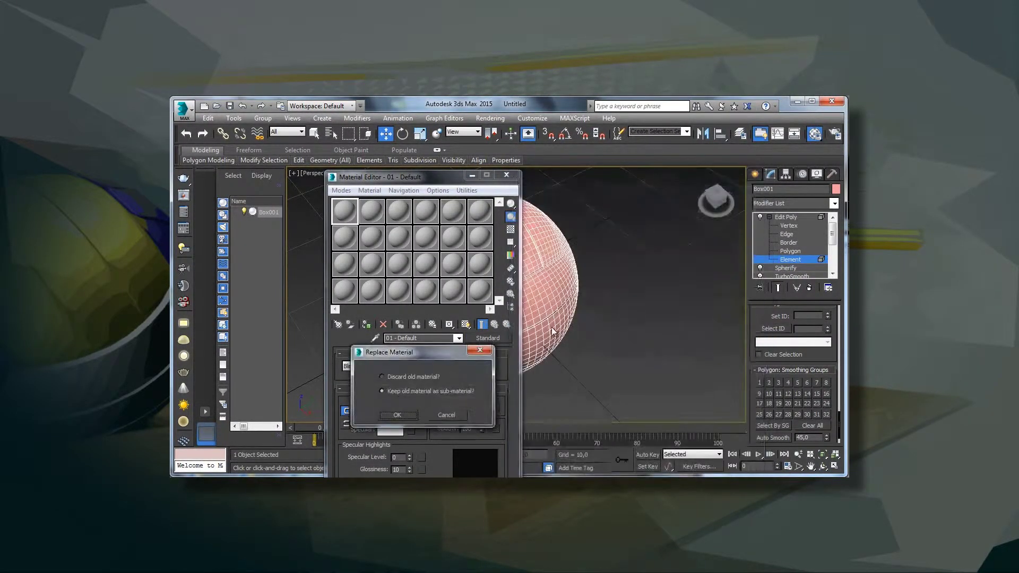
{"action": "left_click", "coordinate": [398, 414]}
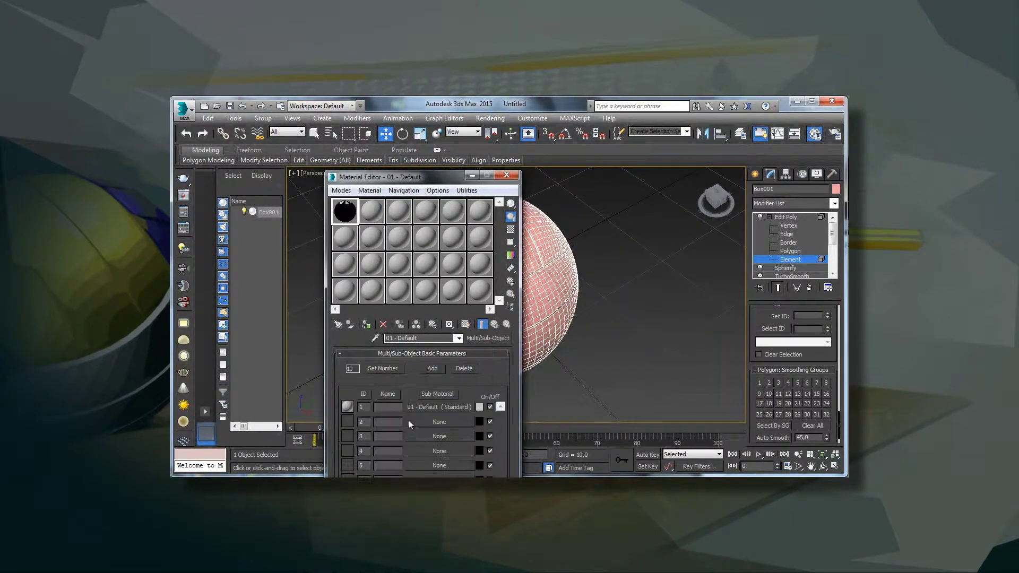
{"action": "left_click", "coordinate": [383, 369]}
{"action": "type", "text": "3"}
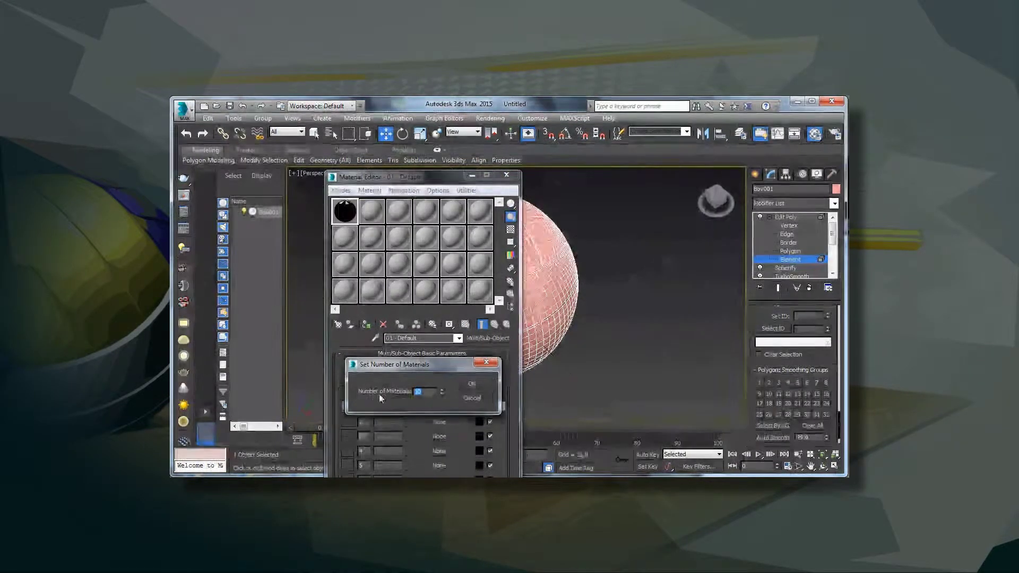
{"action": "left_click", "coordinate": [475, 383]}
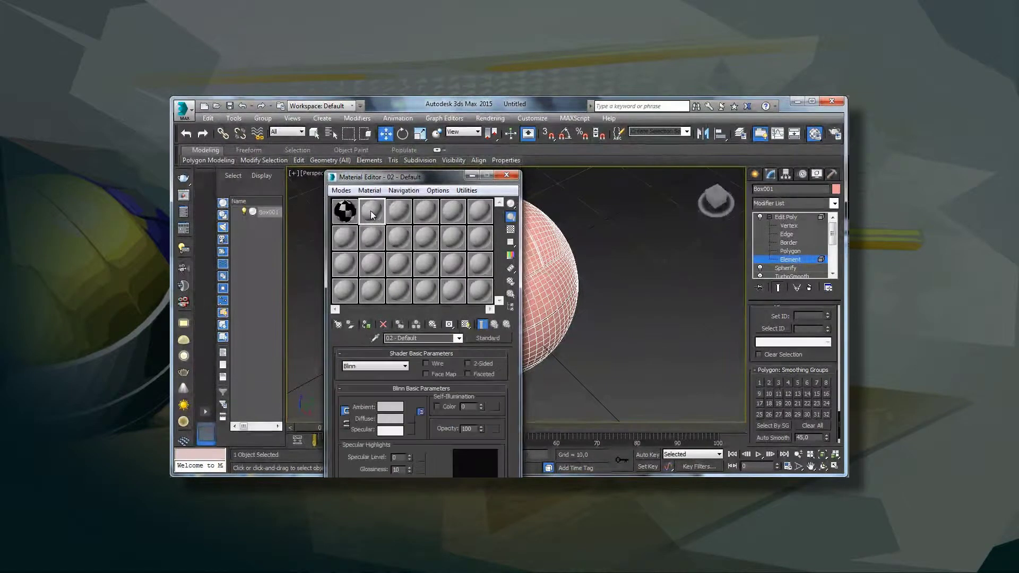
Assign new Standard materials to sub-material slots 2 and 3
{"action": "left_click", "coordinate": [426, 423]}
{"action": "left_click", "coordinate": [568, 366]}
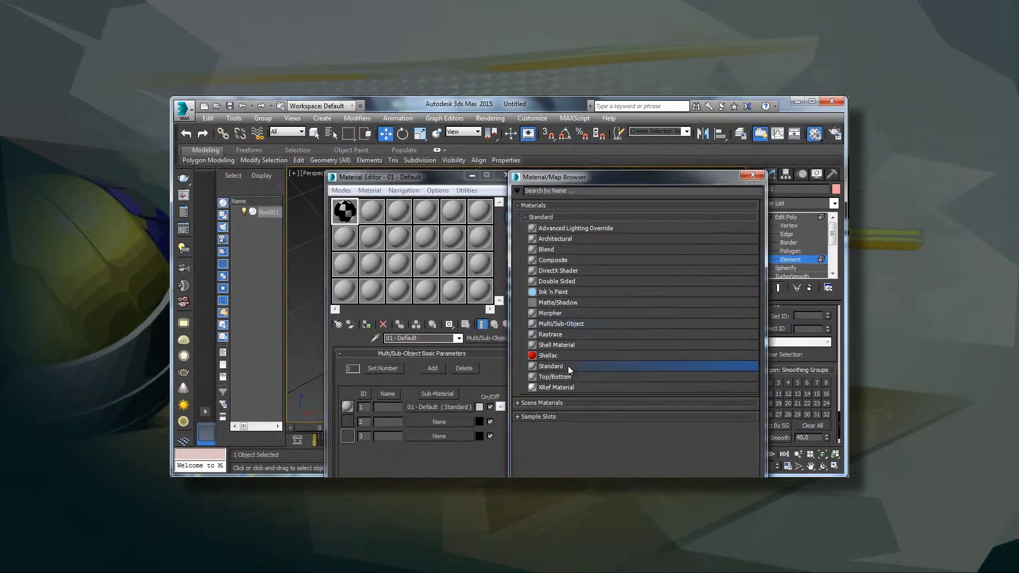
{"action": "double_click", "coordinate": [594, 371]}
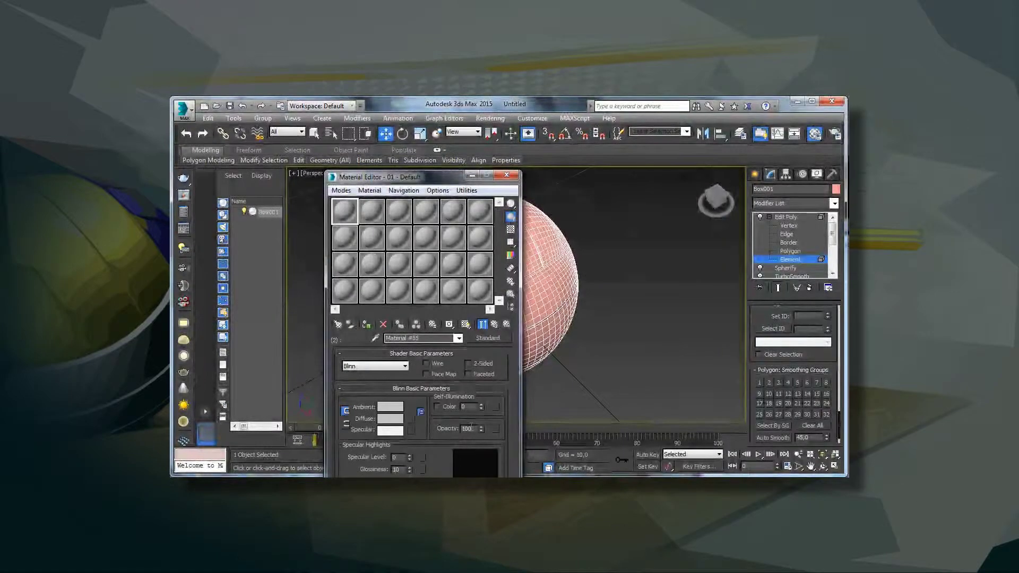
{"action": "left_click", "coordinate": [493, 326]}
{"action": "left_click", "coordinate": [433, 437]}
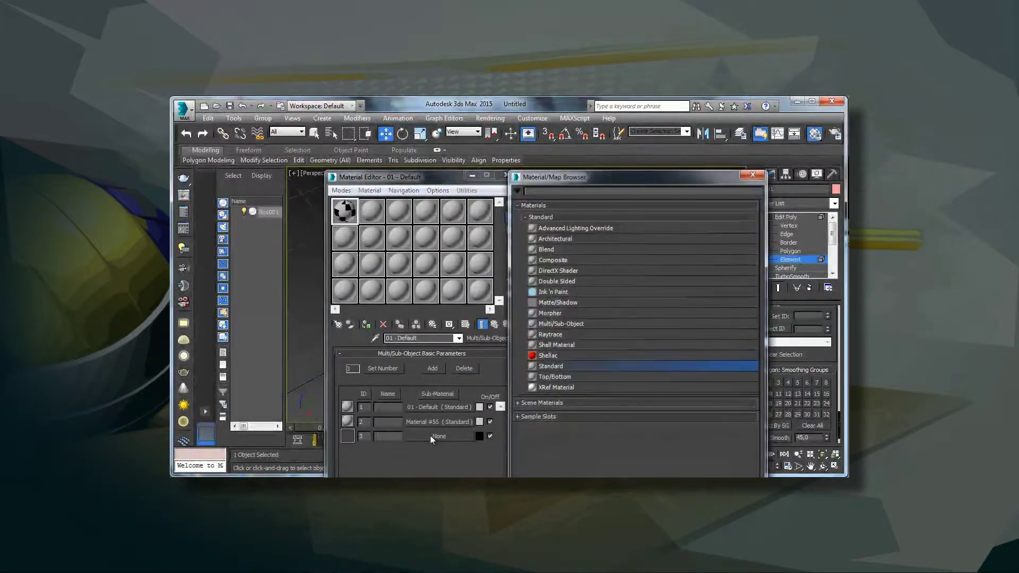
{"action": "double_click", "coordinate": [588, 365]}
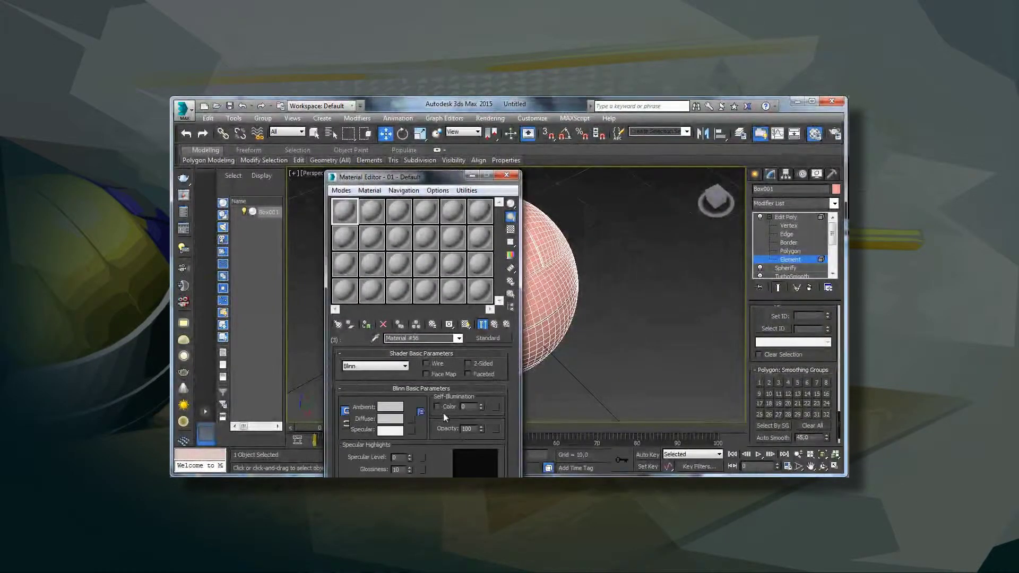
{"action": "left_click", "coordinate": [495, 326]}
Set Material #55's ambient colour to a saturated blue
{"action": "left_click", "coordinate": [418, 422]}
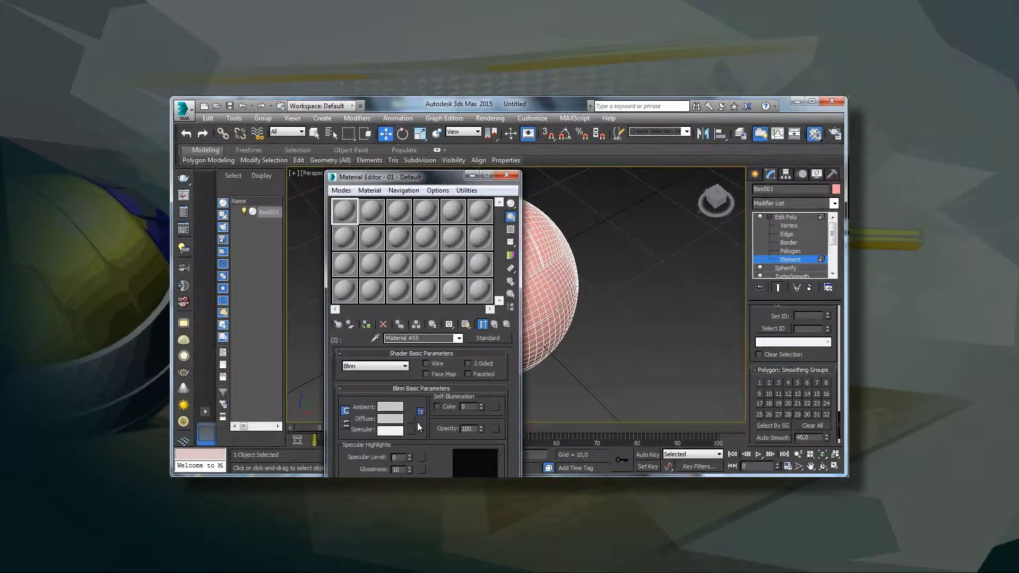
{"action": "left_click", "coordinate": [391, 407]}
{"action": "left_click_drag", "start_coordinate": [447, 172], "coordinate": [441, 168]}
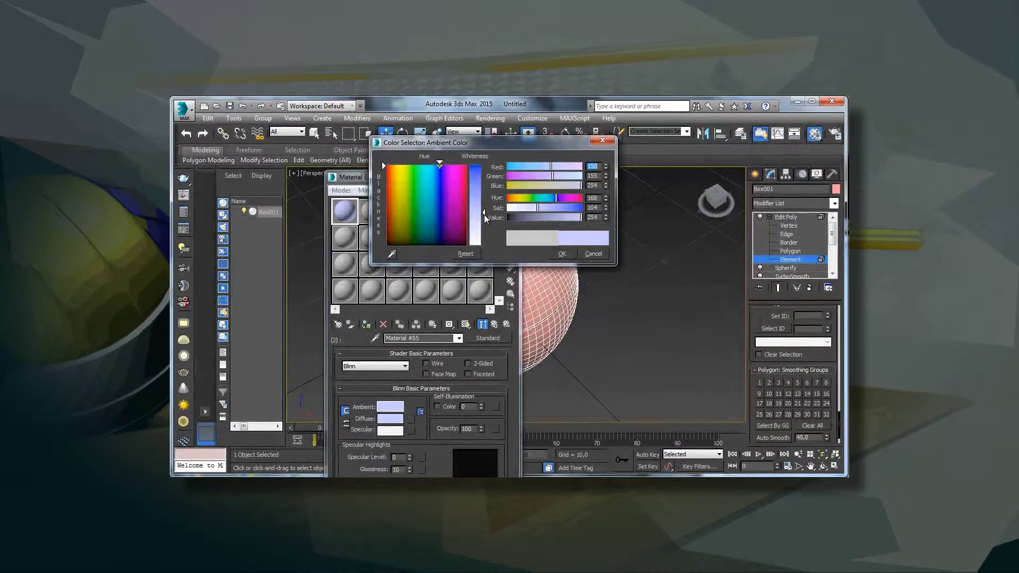
{"action": "left_click_drag", "start_coordinate": [484, 213], "coordinate": [459, 174]}
{"action": "left_click", "coordinate": [562, 255]}
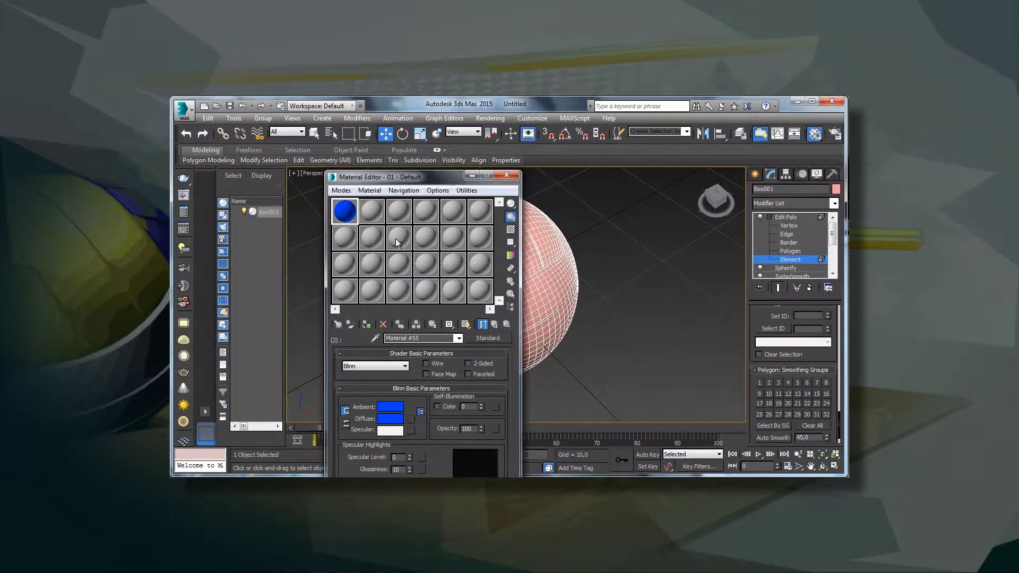
{"action": "left_click", "coordinate": [494, 324]}
Set Material #56's ambient colour to a saturated yellow and view the ball
{"action": "left_click", "coordinate": [423, 436]}
{"action": "left_click", "coordinate": [393, 409]}
{"action": "left_click_drag", "start_coordinate": [413, 179], "coordinate": [399, 164]}
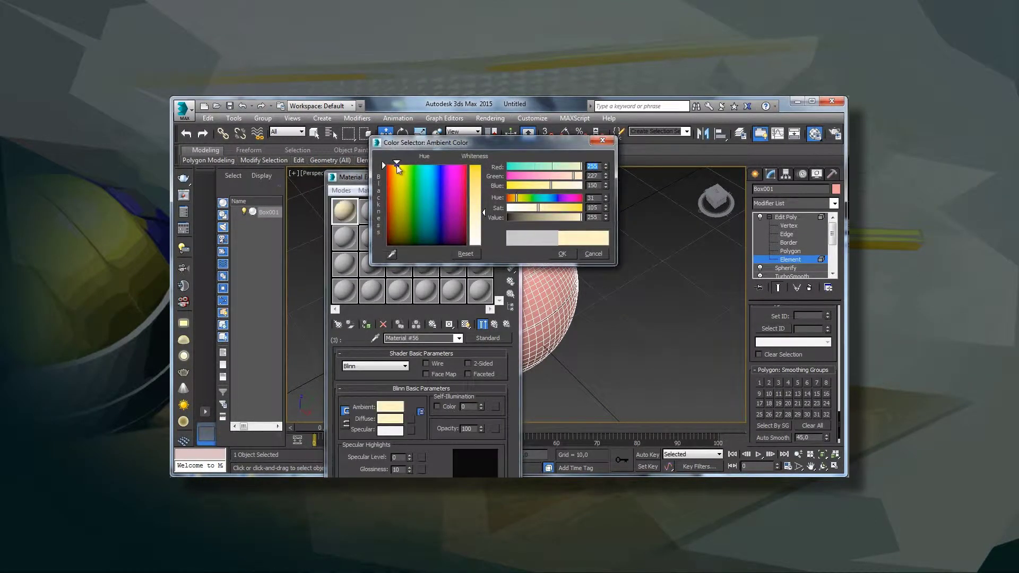
{"action": "left_click_drag", "start_coordinate": [484, 212], "coordinate": [484, 165]}
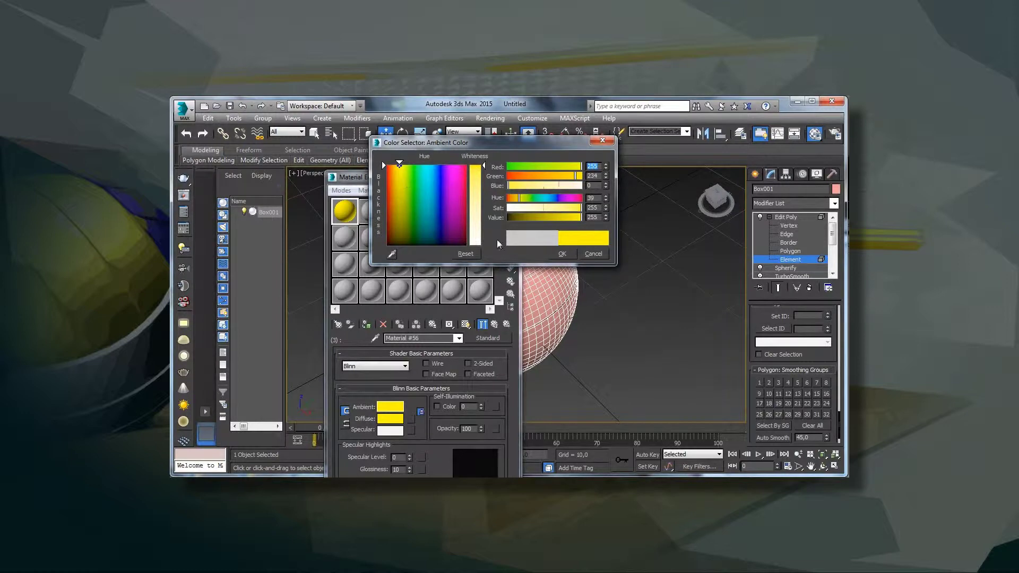
{"action": "left_click", "coordinate": [563, 255]}
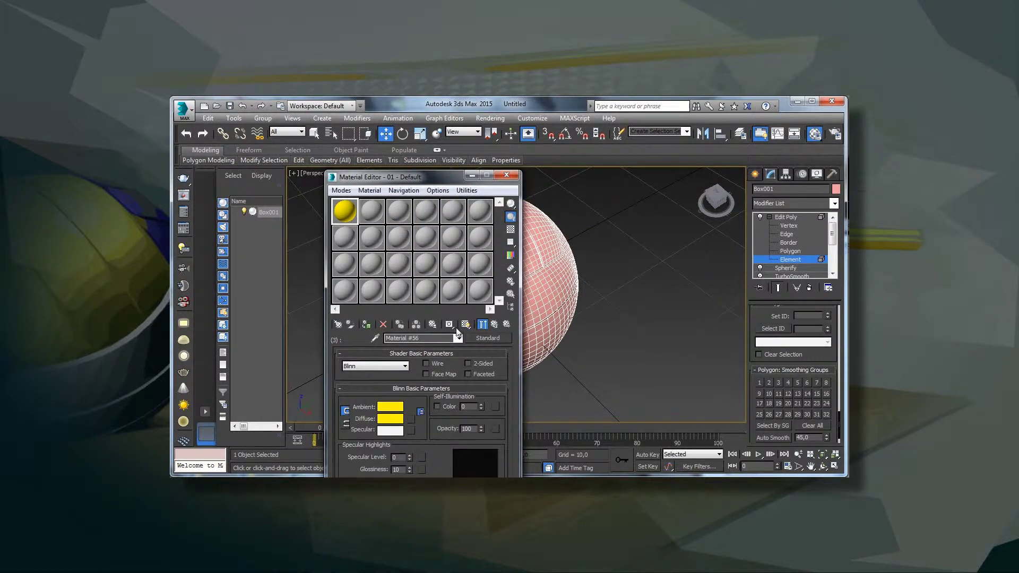
{"action": "left_click_drag", "start_coordinate": [404, 177], "coordinate": [363, 176]}
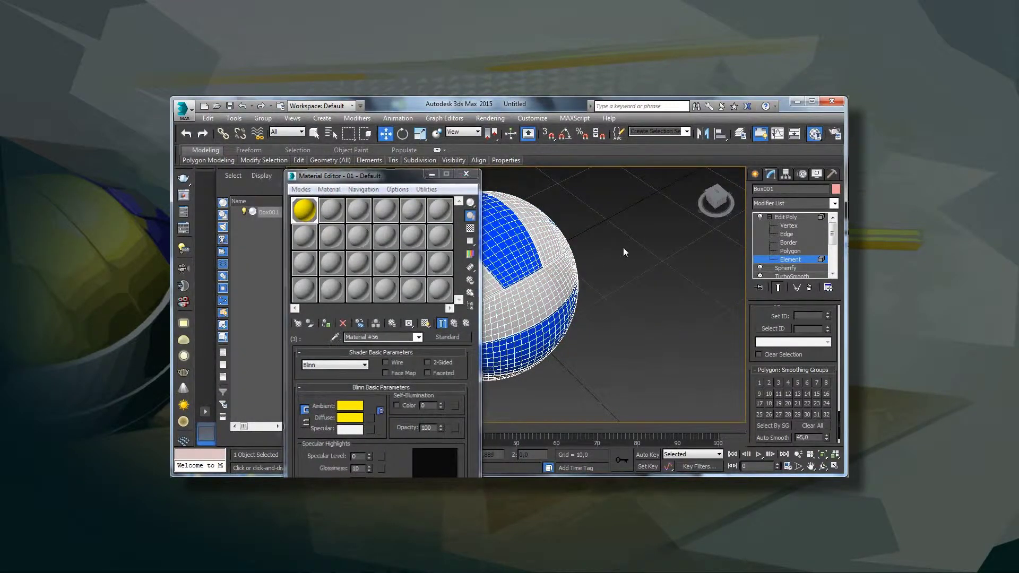
{"action": "mouse_move", "coordinate": [701, 194]}
{"action": "left_mouse_down"}
{"action": "mouse_move", "coordinate": [732, 224]}
{"action": "mouse_move", "coordinate": [653, 199]}
{"action": "mouse_move", "coordinate": [514, 344]}
{"action": "mouse_move", "coordinate": [578, 258]}
{"action": "left_mouse_up"}
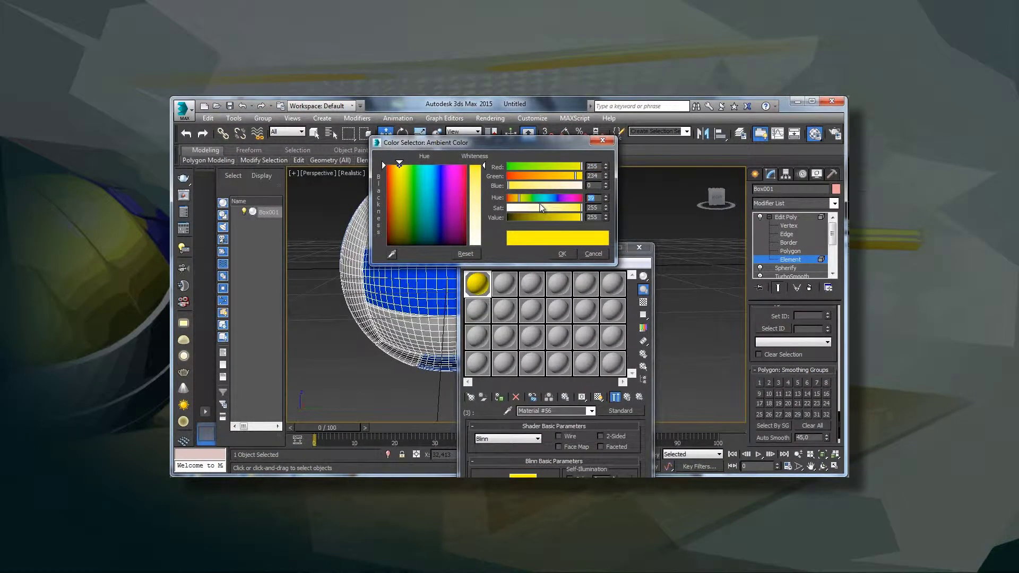
Confirm the warmer yellow, then lighten the blue with hue 150 and value 255
{"action": "left_click", "coordinate": [562, 254]}
{"action": "left_click", "coordinate": [639, 397]}
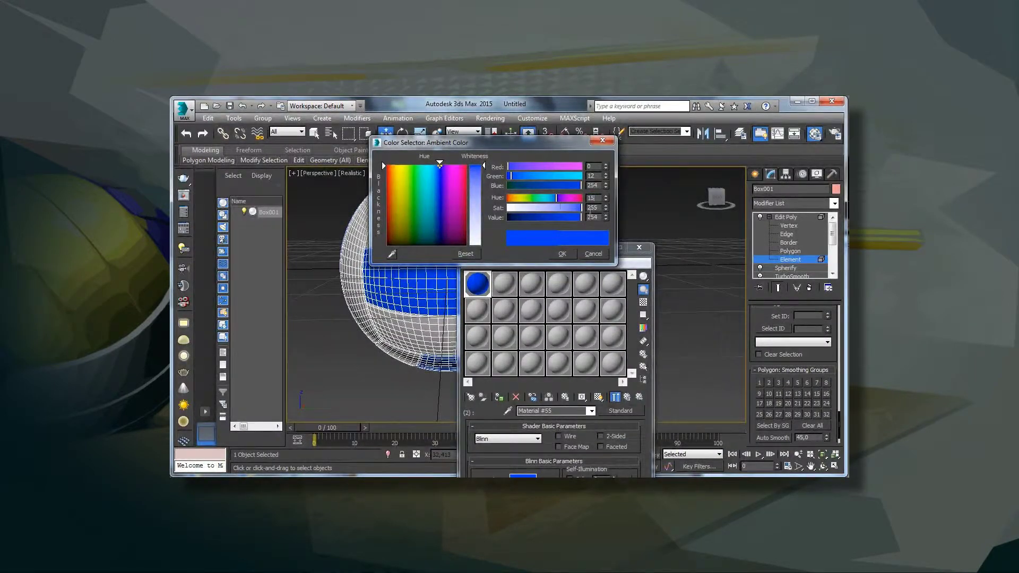
{"action": "left_click", "coordinate": [598, 218]}
{"action": "type", "text": "255"}
{"action": "key", "text": "Return"}
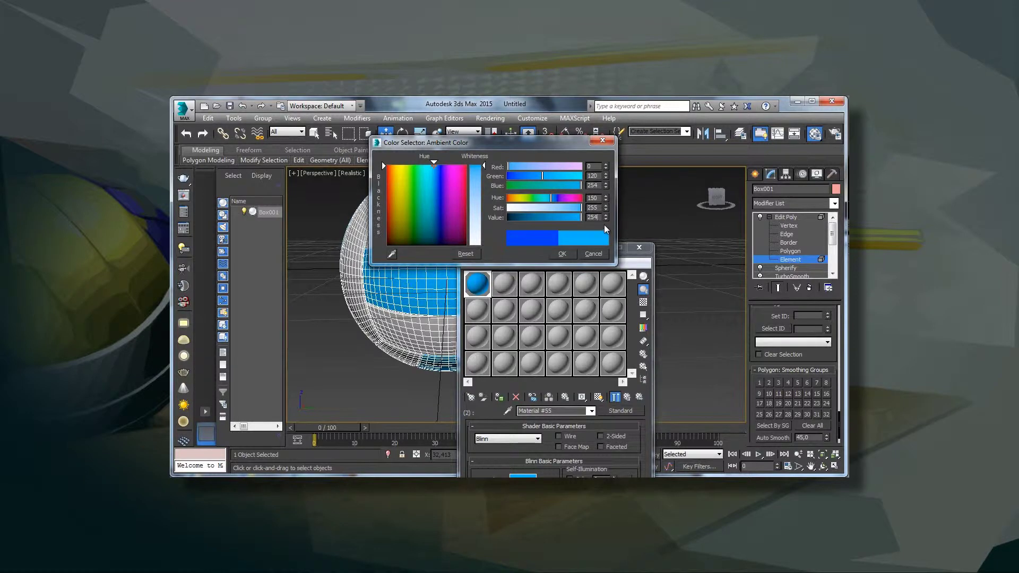
{"action": "left_click", "coordinate": [562, 253]}
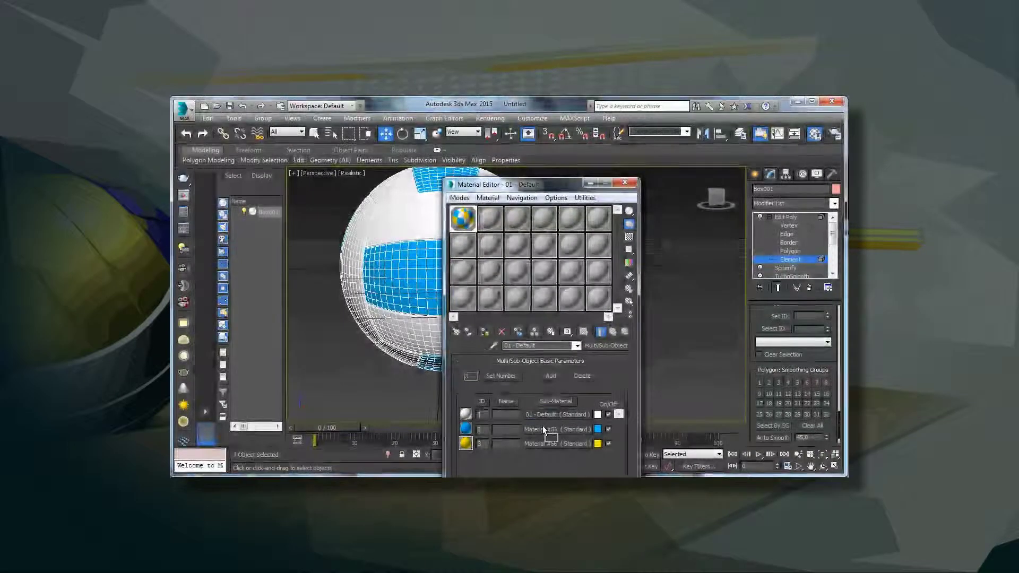
Swap sub-materials into the order Material #55, Material #56, 01 - Default and check the reference page
{"action": "left_click_drag", "start_coordinate": [548, 413], "coordinate": [542, 428]}
{"action": "left_click", "coordinate": [517, 428]}
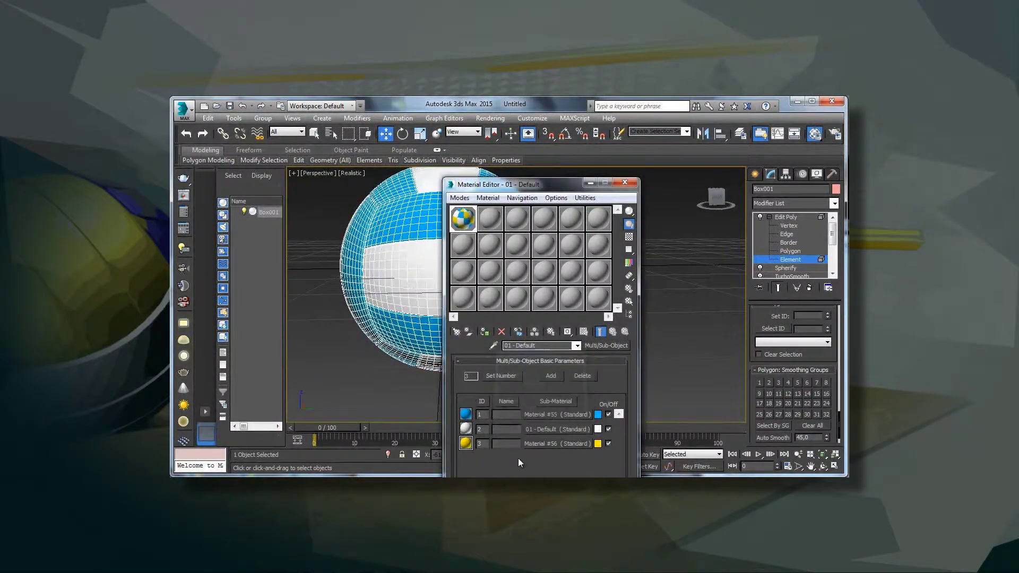
{"action": "left_click_drag", "start_coordinate": [531, 185], "coordinate": [610, 194]}
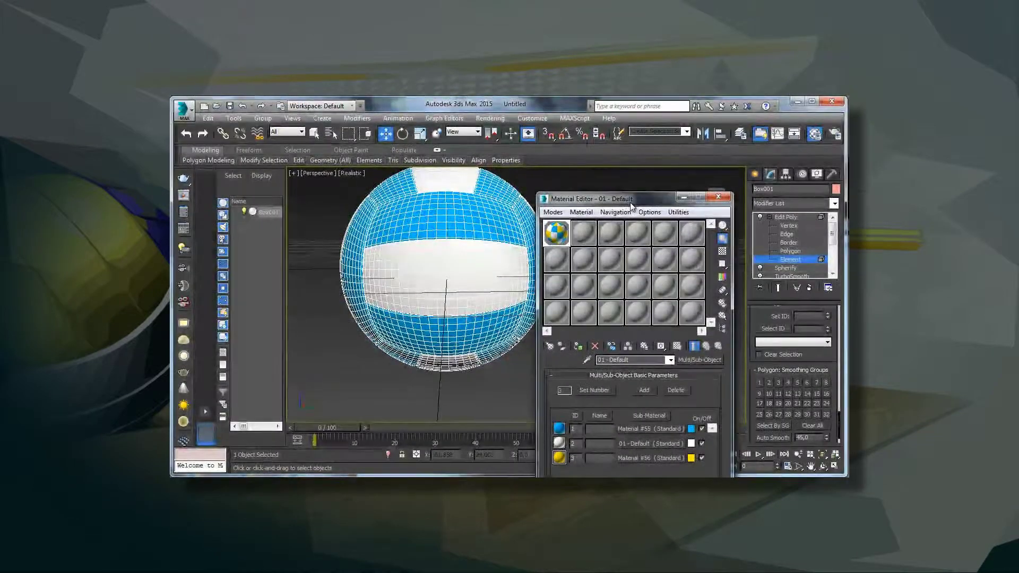
{"action": "mouse_move", "coordinate": [721, 200]}
{"action": "left_mouse_down"}
{"action": "mouse_move", "coordinate": [694, 223]}
{"action": "mouse_move", "coordinate": [741, 214]}
{"action": "left_mouse_up"}
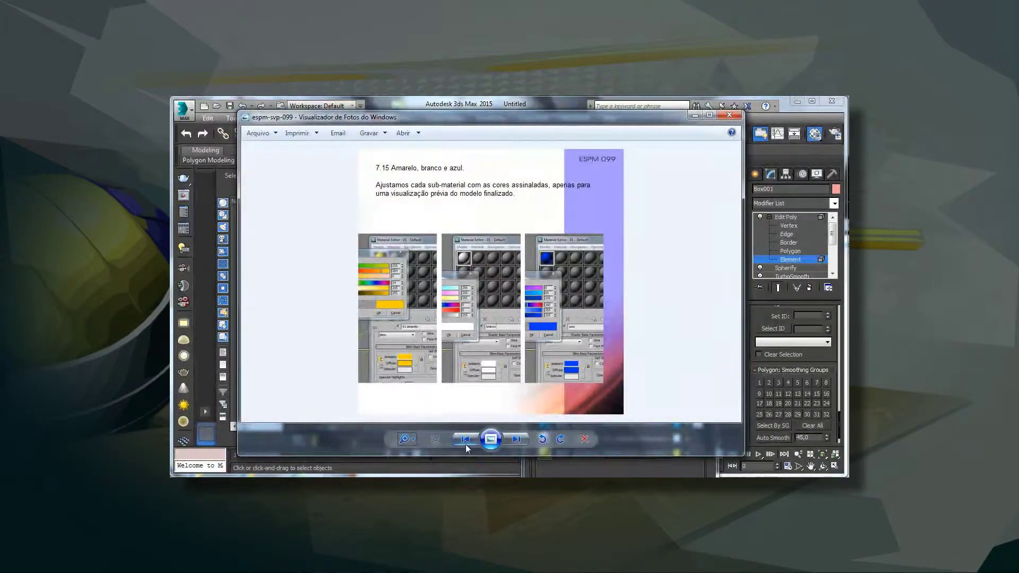
{"action": "left_click", "coordinate": [516, 439]}
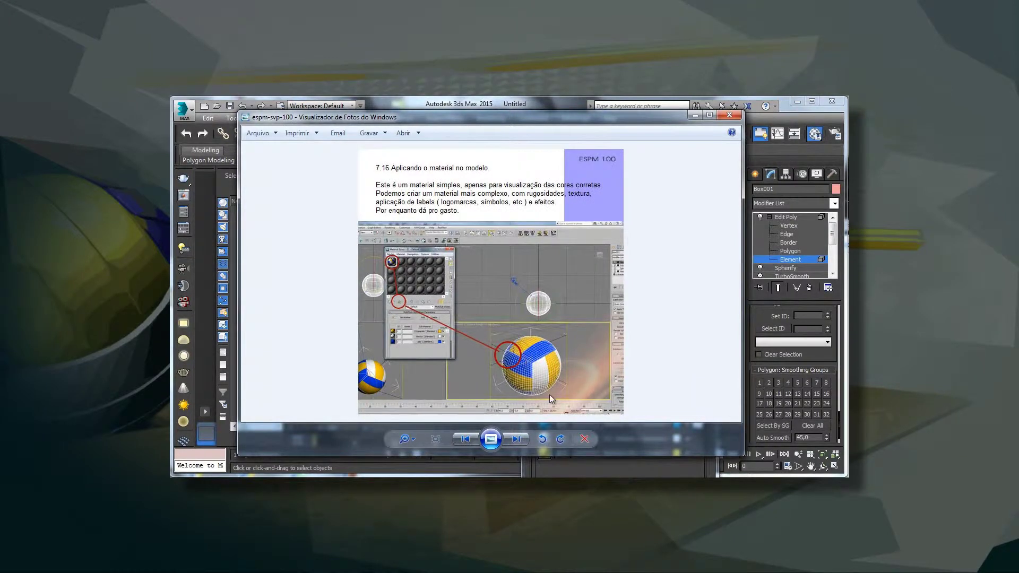
{"action": "left_click", "coordinate": [476, 468]}
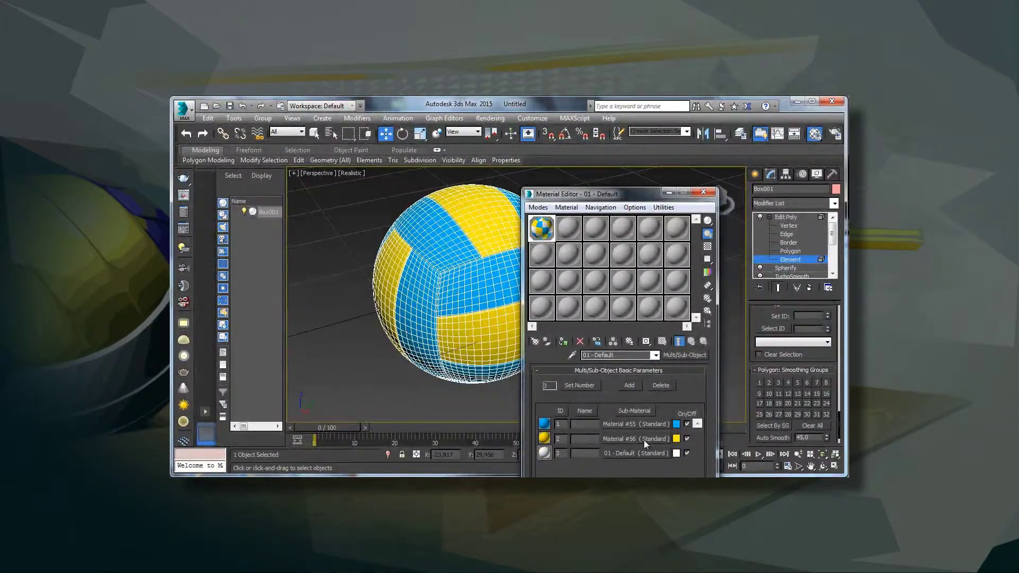
Open sub-material 3 (01 - Default) and orbit to inspect the yellow, white and light-blue ball
{"action": "left_click", "coordinate": [629, 455]}
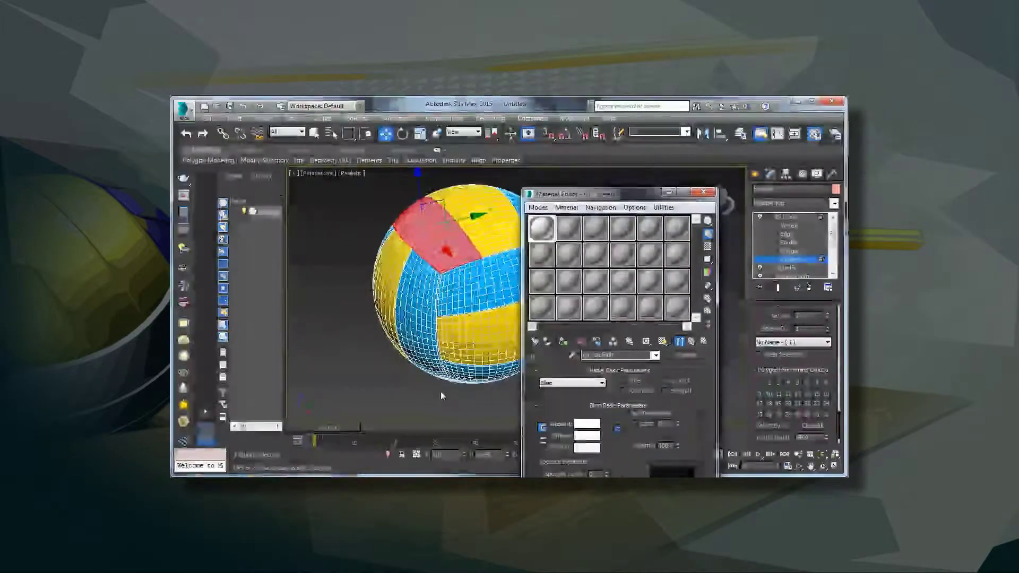
{"action": "mouse_move", "coordinate": [533, 219]}
{"action": "middle_mouse_down", "text": "alt"}
{"action": "mouse_move", "coordinate": [574, 283]}
{"action": "mouse_move", "coordinate": [615, 262]}
{"action": "middle_mouse_up", "text": "alt"}
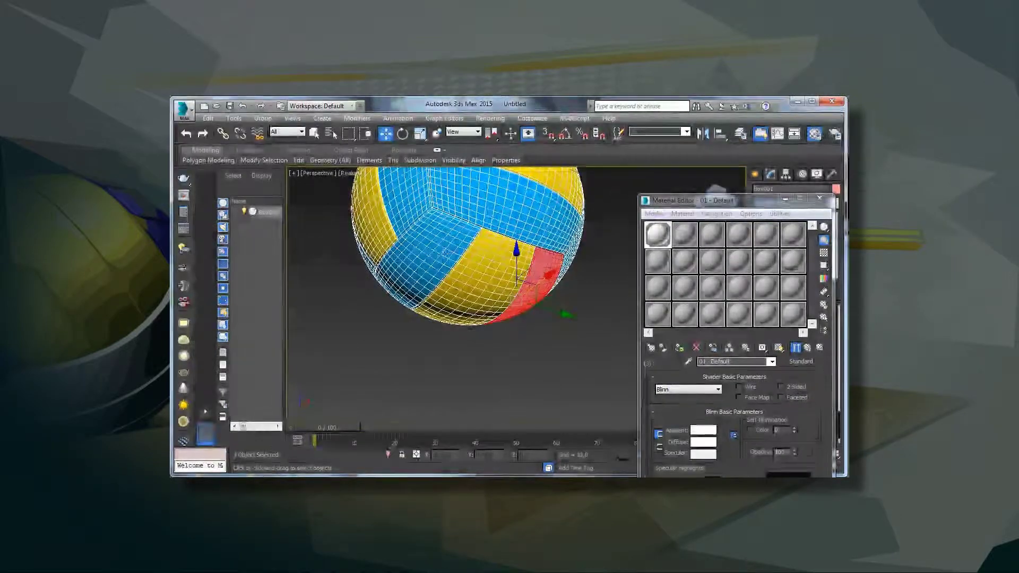
{"action": "left_click_drag", "start_coordinate": [690, 201], "coordinate": [421, 227]}
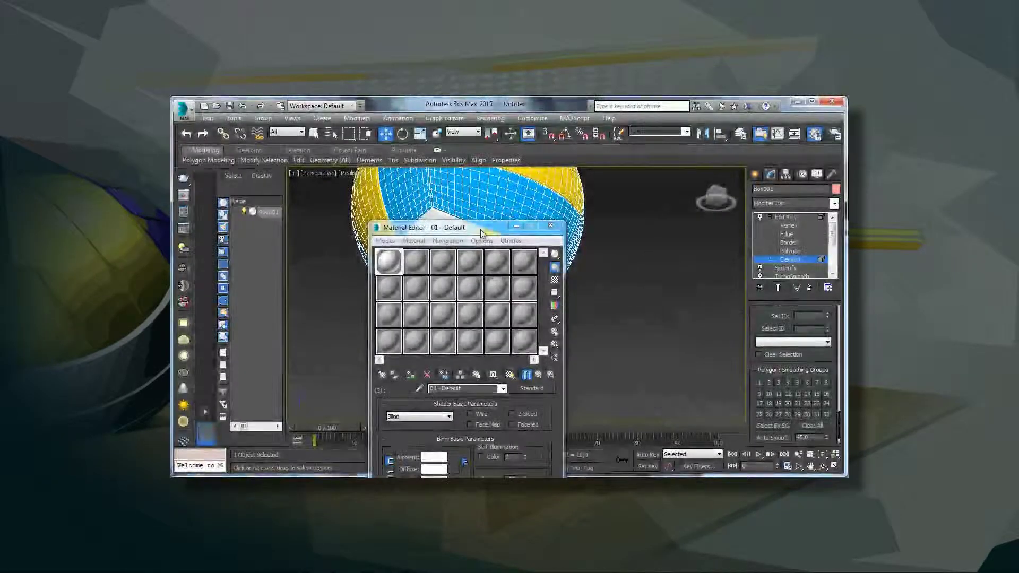
{"action": "left_click_drag", "start_coordinate": [480, 230], "coordinate": [514, 343]}
{"action": "left_click_drag", "start_coordinate": [721, 196], "coordinate": [714, 215]}
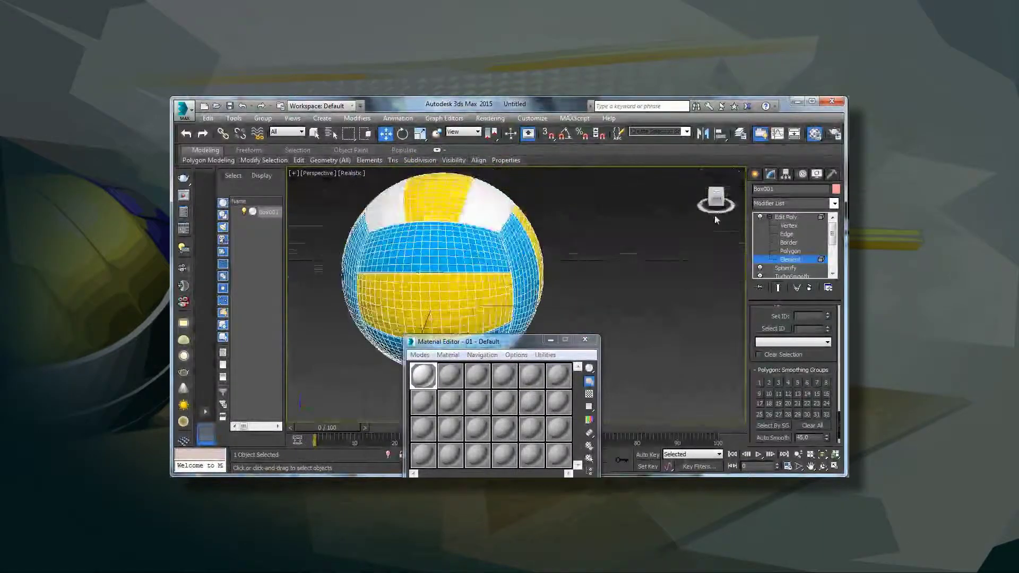
{"action": "middle_click_drag", "start_coordinate": [300, 222], "coordinate": [622, 242], "text": "alt"}
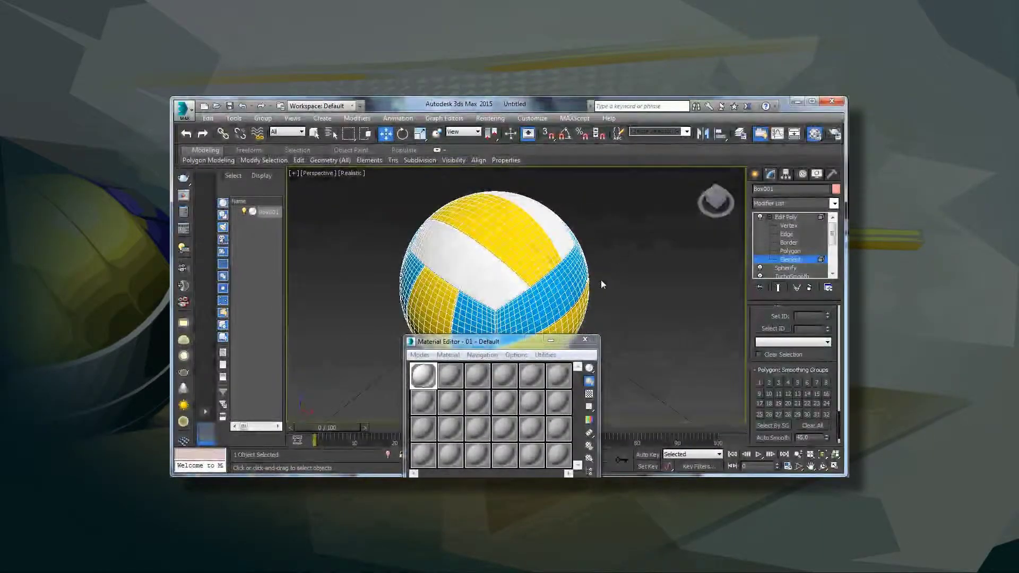
Render the perspective view of the finished volleyball
{"action": "left_click", "coordinate": [490, 117]}
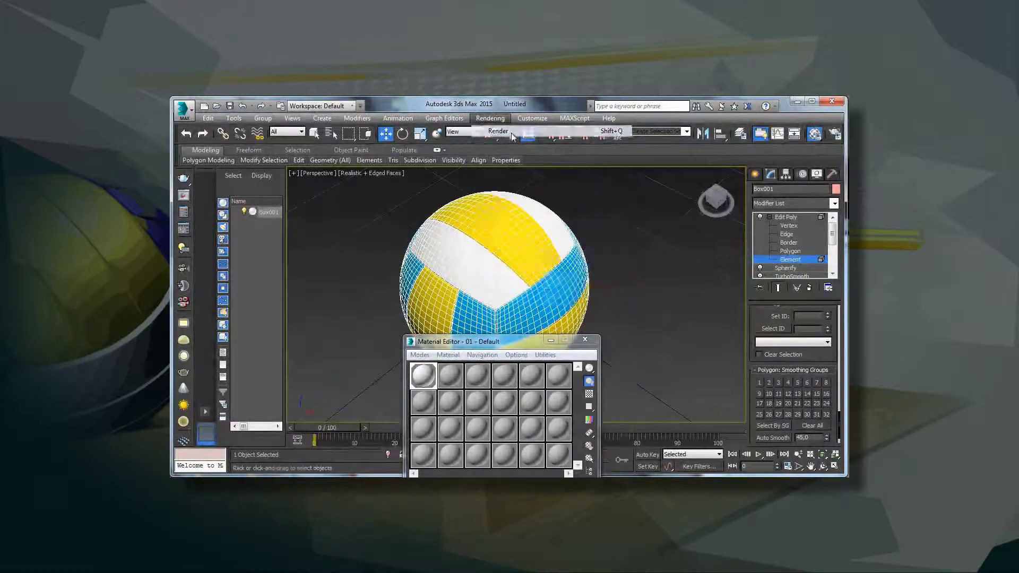